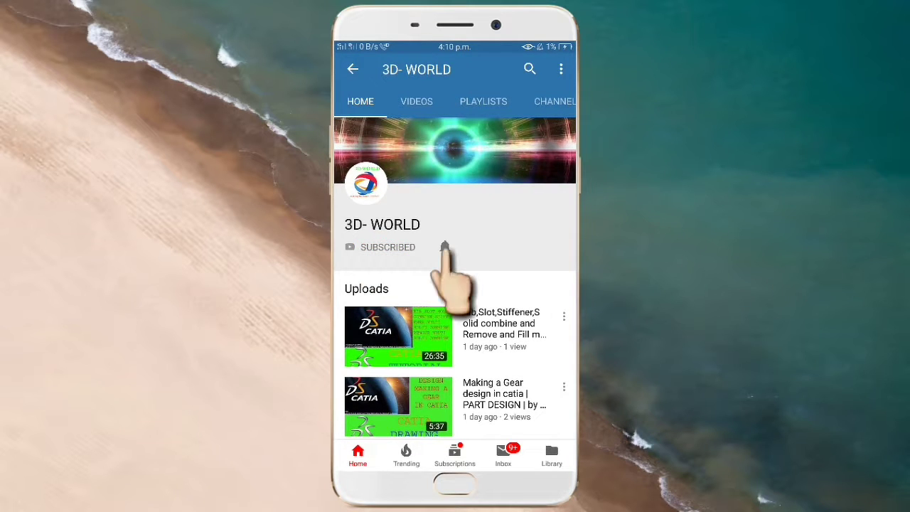
pyautogui.click(444, 247)
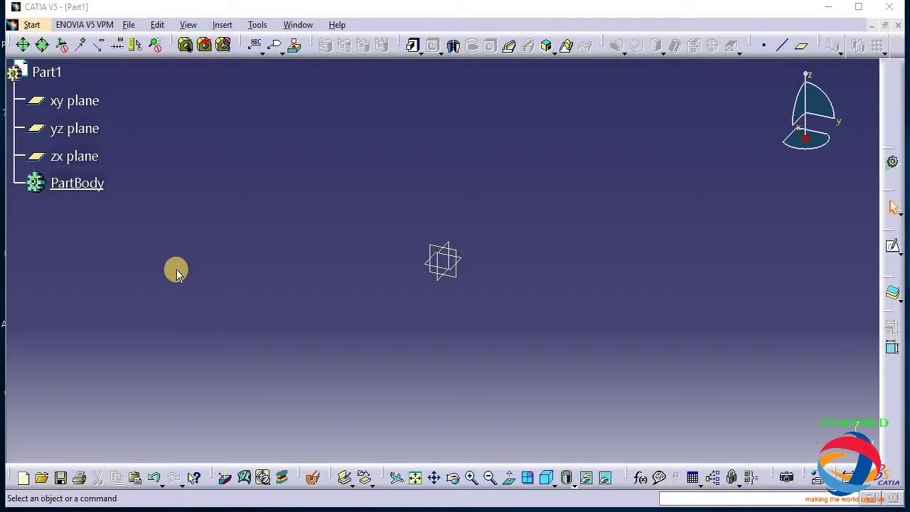
# - On the xy plane, sketch a six-point wavy spline from the vertical axis at about 201 mm height, through positive H, down to the origin
pyautogui.click(75, 103)
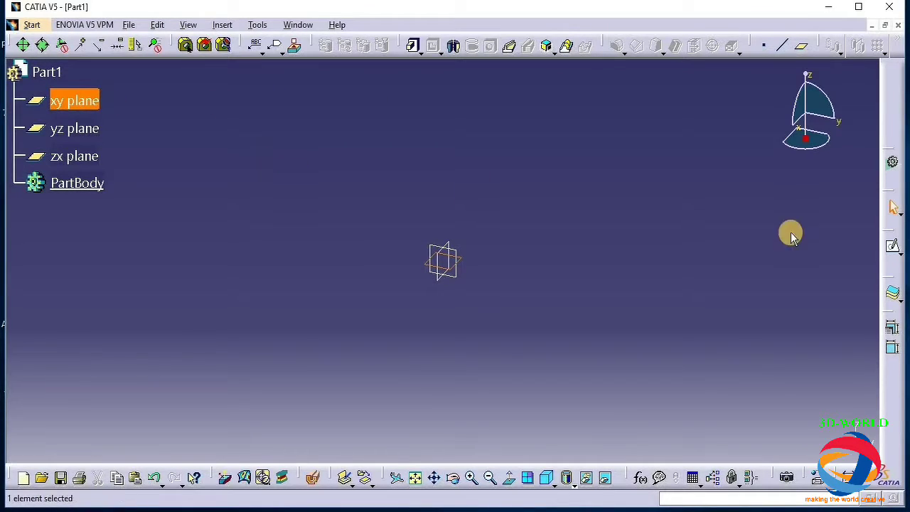
pyautogui.click(894, 250)
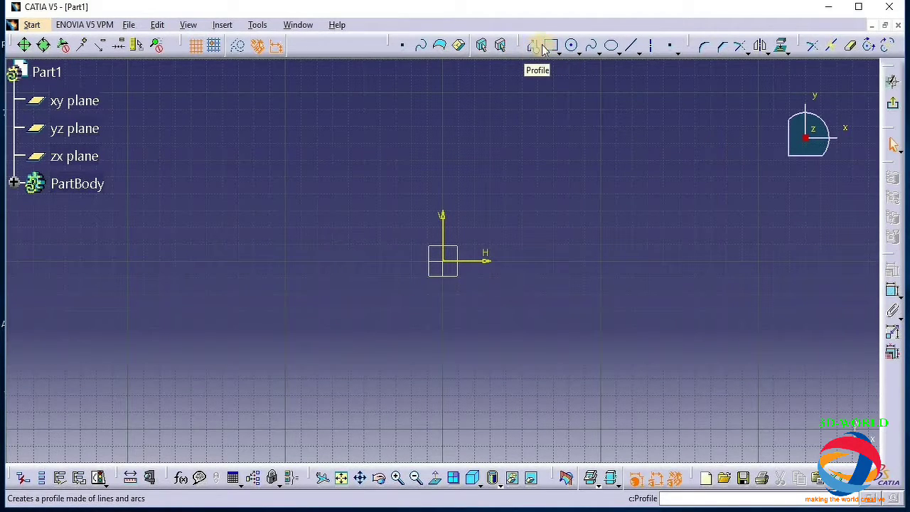
pyautogui.click(594, 48)
pyautogui.moveTo(532, 118); pyautogui.dragTo(516, 320, button='middle')
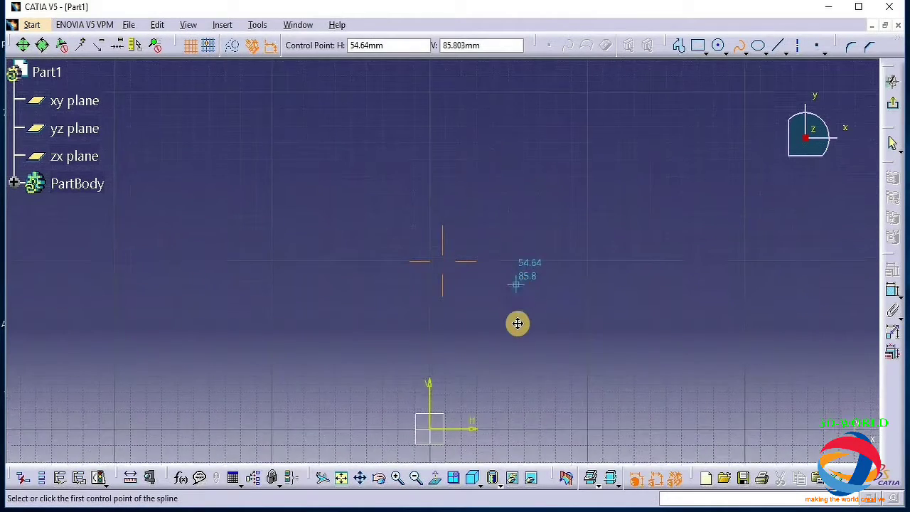
pyautogui.click(433, 130)
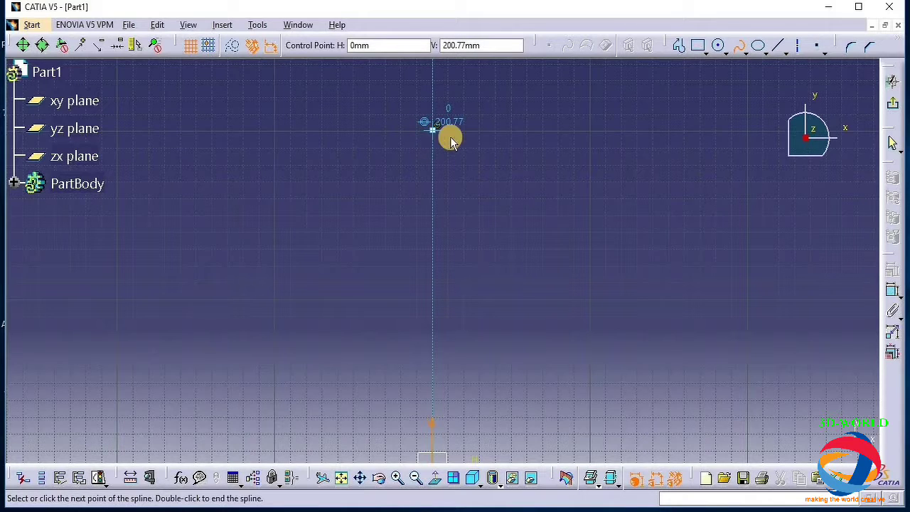
pyautogui.click(503, 156)
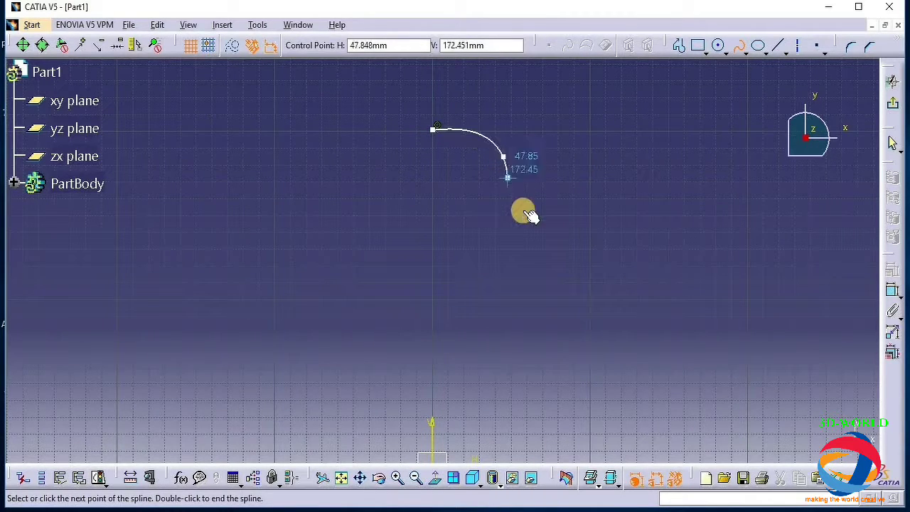
pyautogui.click(484, 280)
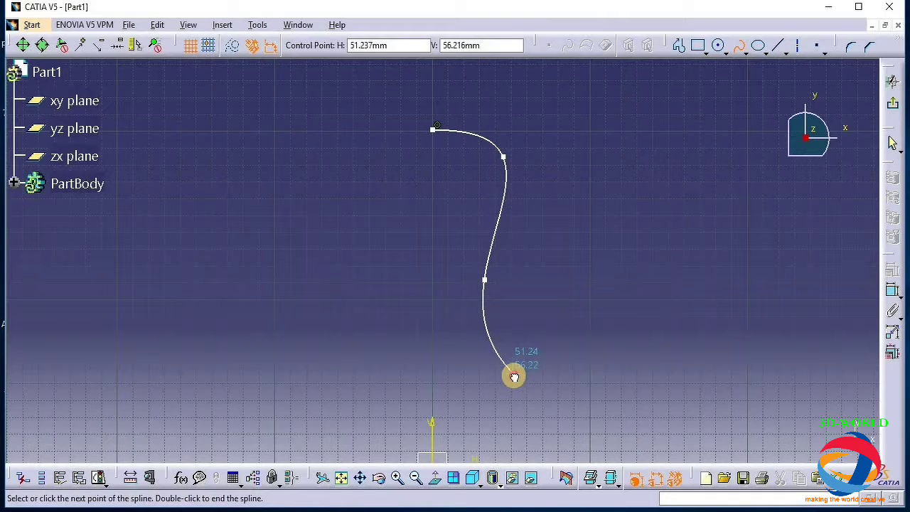
pyautogui.click(514, 374)
pyautogui.moveTo(514, 361); pyautogui.dragTo(516, 293, button='middle')
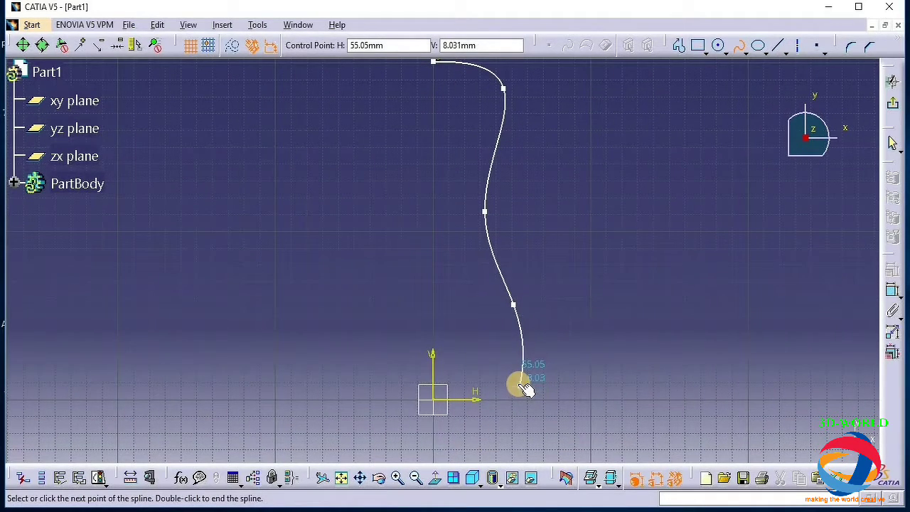
pyautogui.click(521, 386)
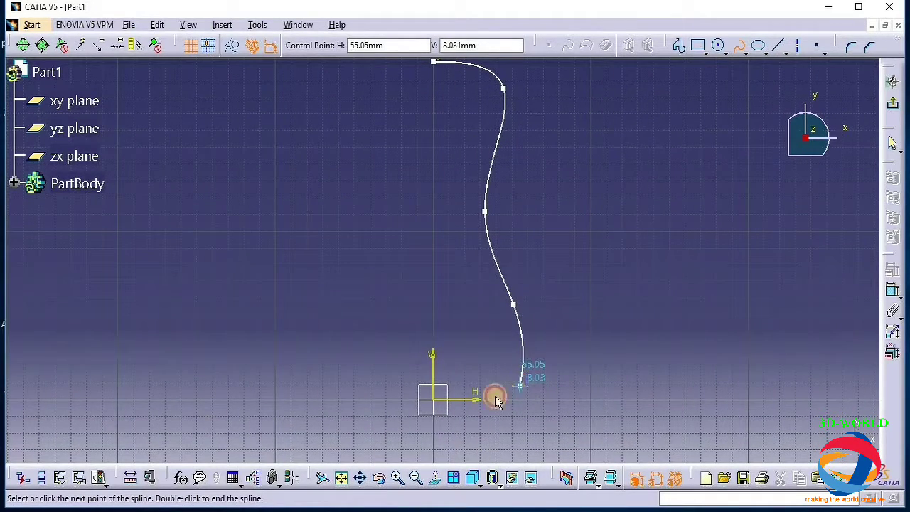
pyautogui.click(435, 399)
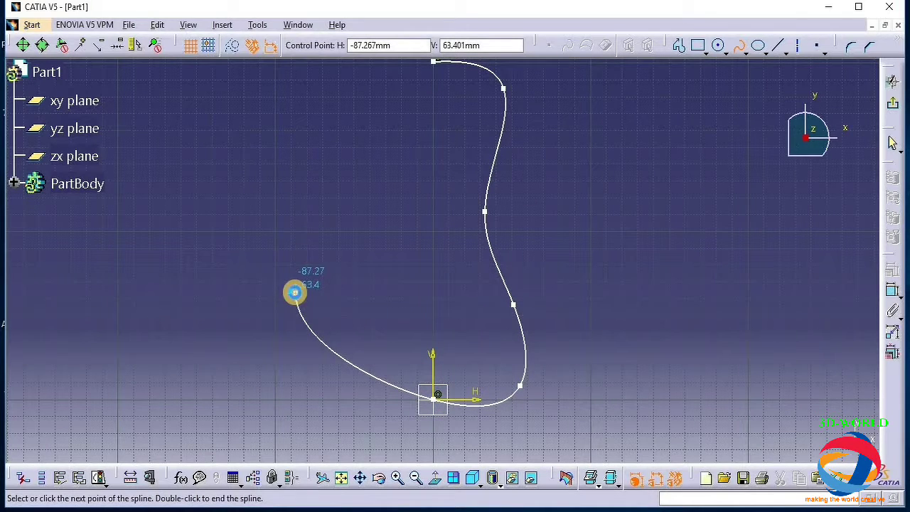
pyautogui.press('Escape')
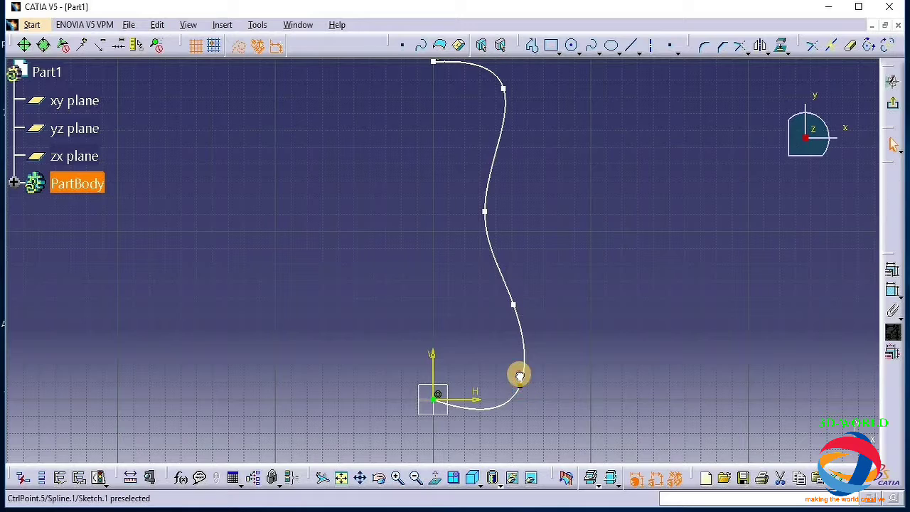
# - Reshape the lower part of the spline by shifting its two lower intermediate control points inward and up
pyautogui.moveTo(520, 375); pyautogui.dragTo(514, 366)
pyautogui.moveTo(569, 195); pyautogui.dragTo(575, 242, button='middle')
pyautogui.moveTo(513, 347); pyautogui.dragTo(491, 331)
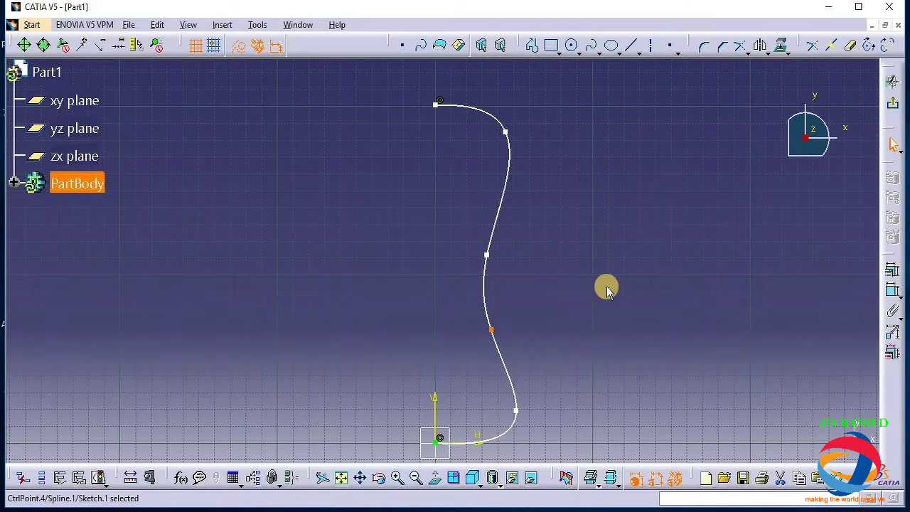
# - Mirror the spline about the sketch's vertical axis to form a closed symmetric outline
pyautogui.click(606, 283)
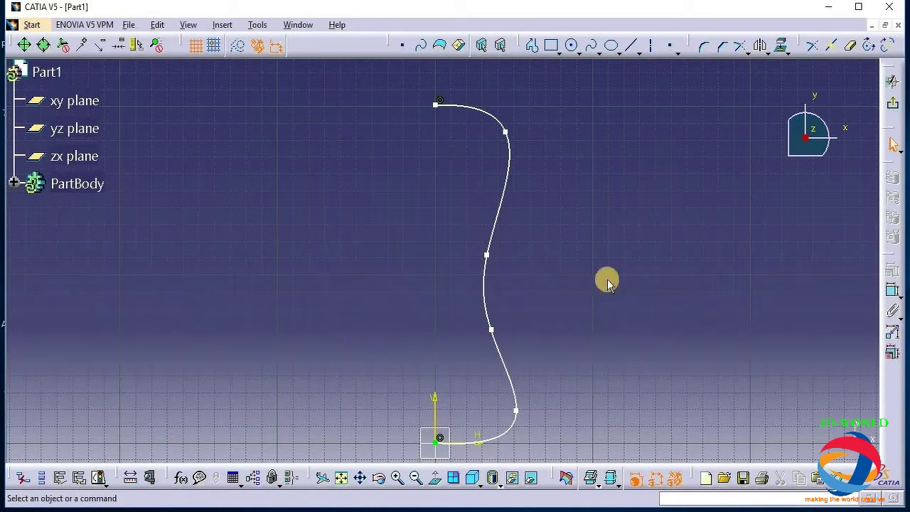
pyautogui.click(509, 177)
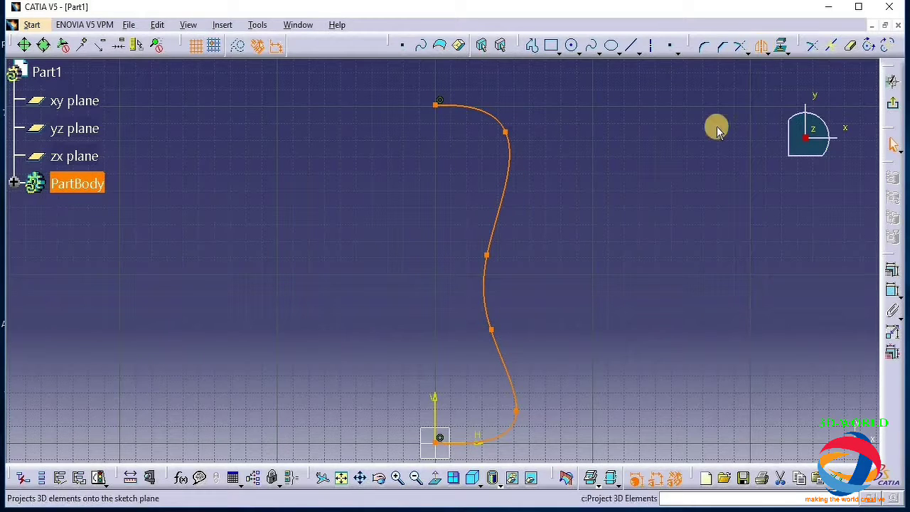
pyautogui.click(433, 404)
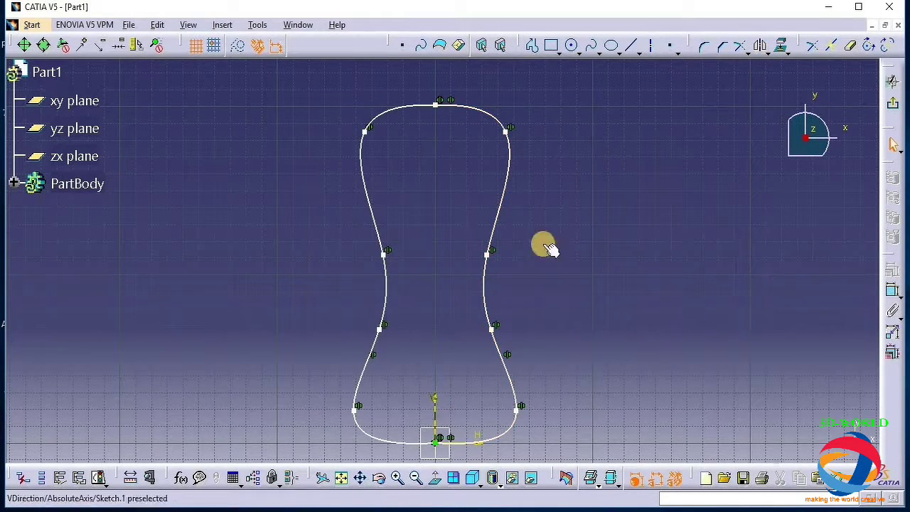
# - Apply a tangency constraint between the original and mirrored splines, and exit the sketch
pyautogui.click(455, 112)
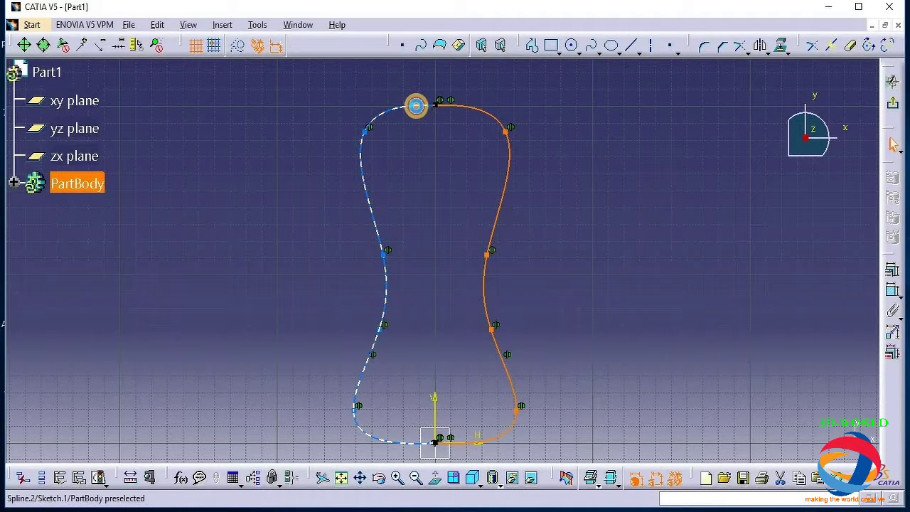
pyautogui.keyDown('ctrl'); pyautogui.click(424, 110); pyautogui.keyUp('ctrl')
pyautogui.click(410, 117)
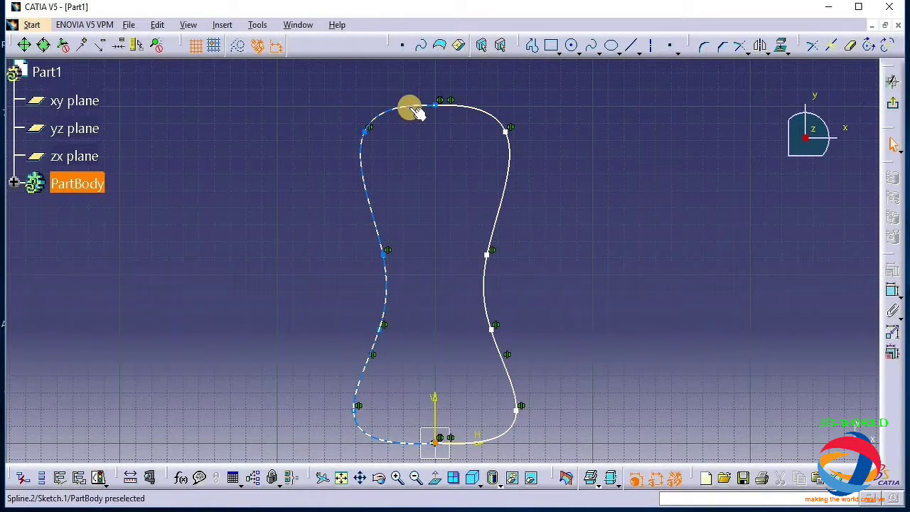
pyautogui.click(410, 108)
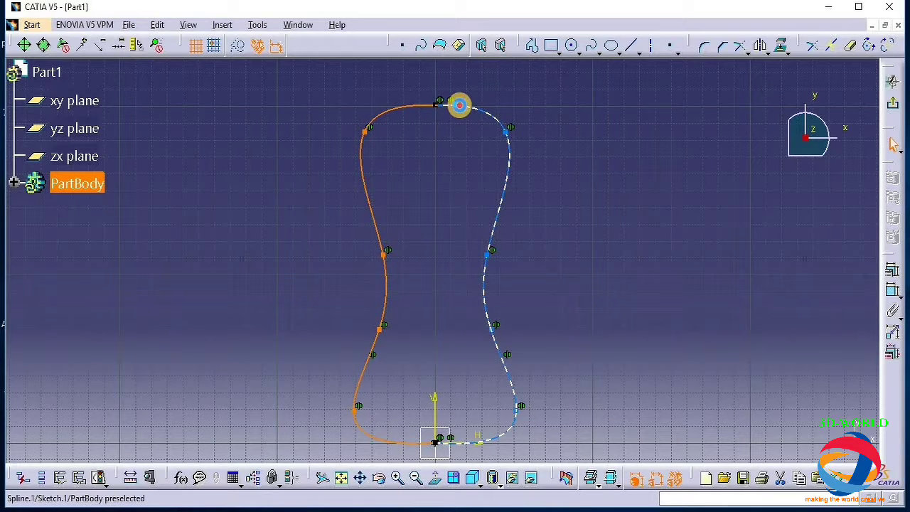
pyautogui.keyDown('ctrl'); pyautogui.click(460, 105); pyautogui.keyUp('ctrl')
pyautogui.click(892, 270)
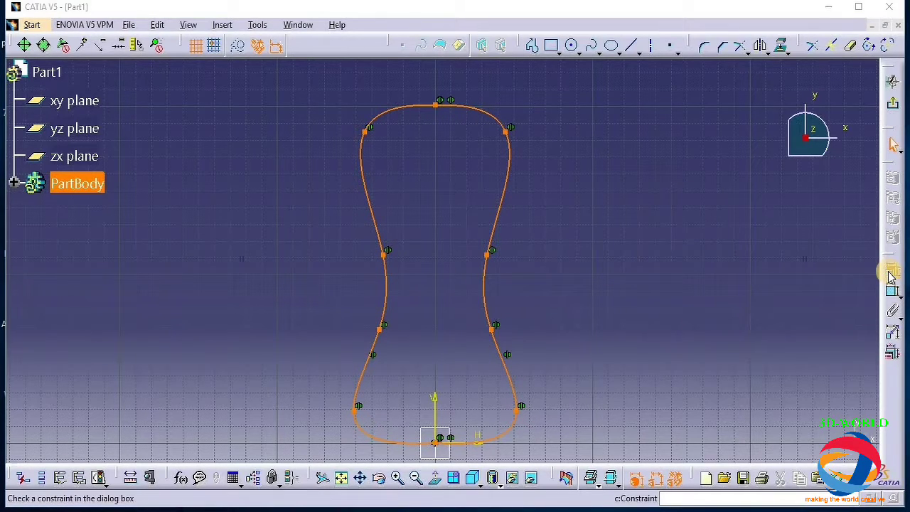
pyautogui.click(828, 338)
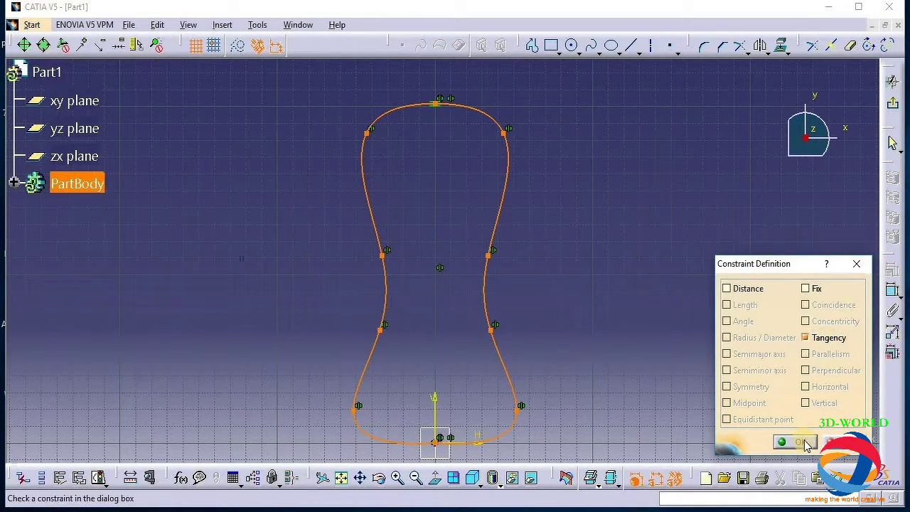
pyautogui.click(782, 441)
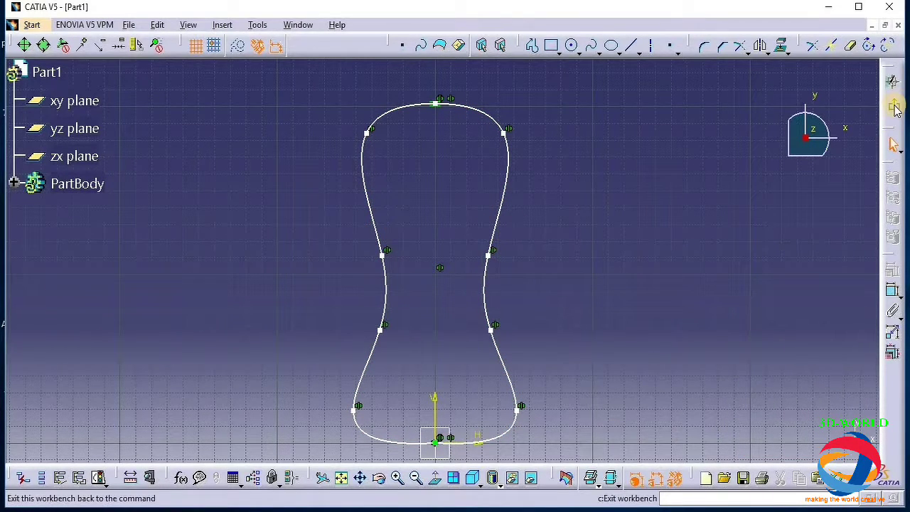
pyautogui.click(895, 108)
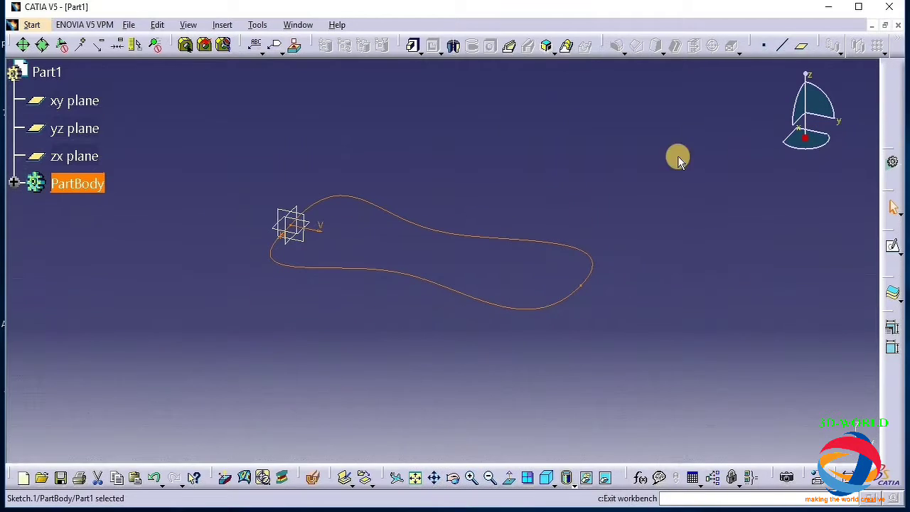
# - On the yz plane, sketch a three-point arched spline above the outline's edge line and raise its middle control point
pyautogui.click(446, 472)
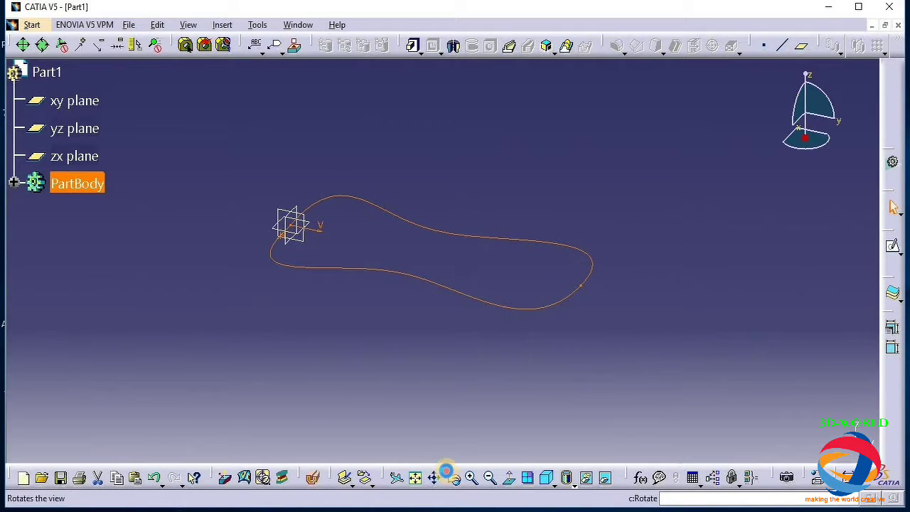
pyautogui.moveTo(362, 382)
pyautogui.mouseDown()
pyautogui.moveTo(481, 327)
pyautogui.moveTo(386, 376)
pyautogui.moveTo(406, 406)
pyautogui.moveTo(386, 422)
pyautogui.moveTo(488, 433)
pyautogui.moveTo(489, 396)
pyautogui.moveTo(402, 358)
pyautogui.moveTo(388, 364)
pyautogui.moveTo(351, 337)
pyautogui.mouseUp()
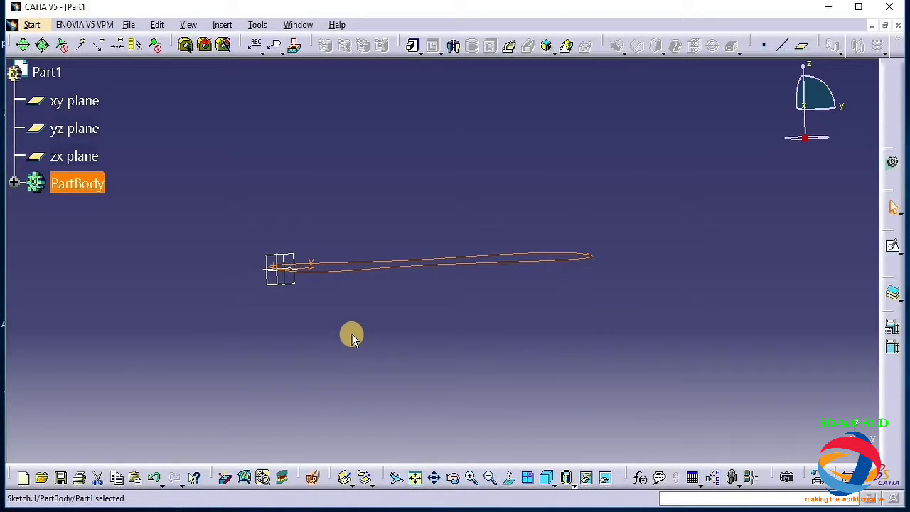
pyautogui.click(89, 129)
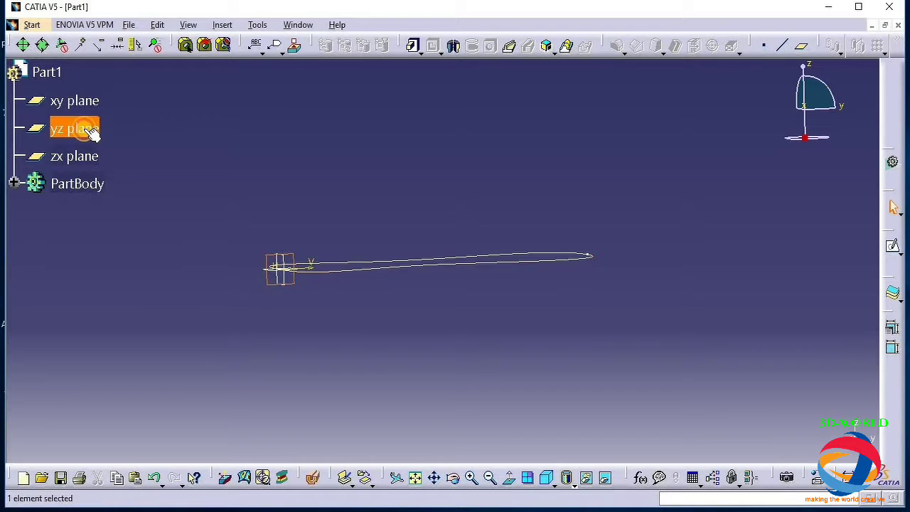
pyautogui.click(890, 247)
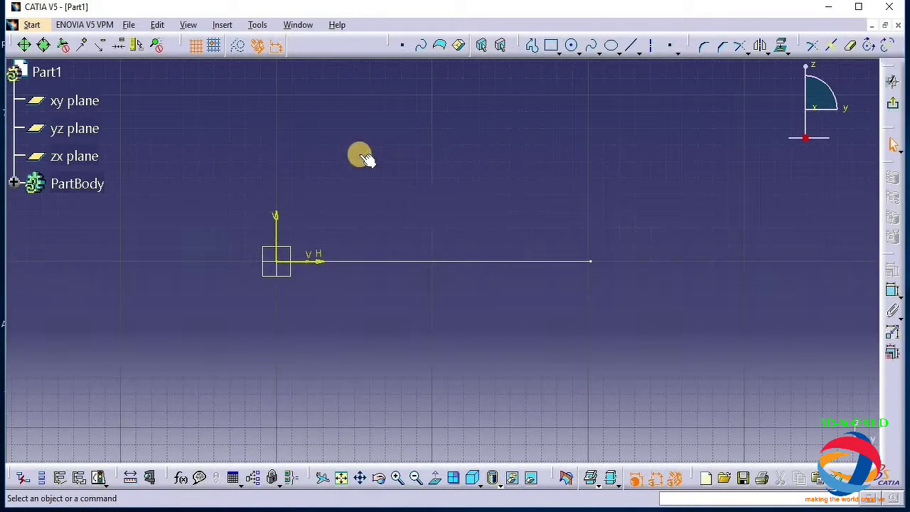
pyautogui.keyDown('ctrl'); pyautogui.moveTo(422, 199); pyautogui.dragTo(435, 228, button='middle'); pyautogui.keyUp('ctrl')
pyautogui.click(590, 44)
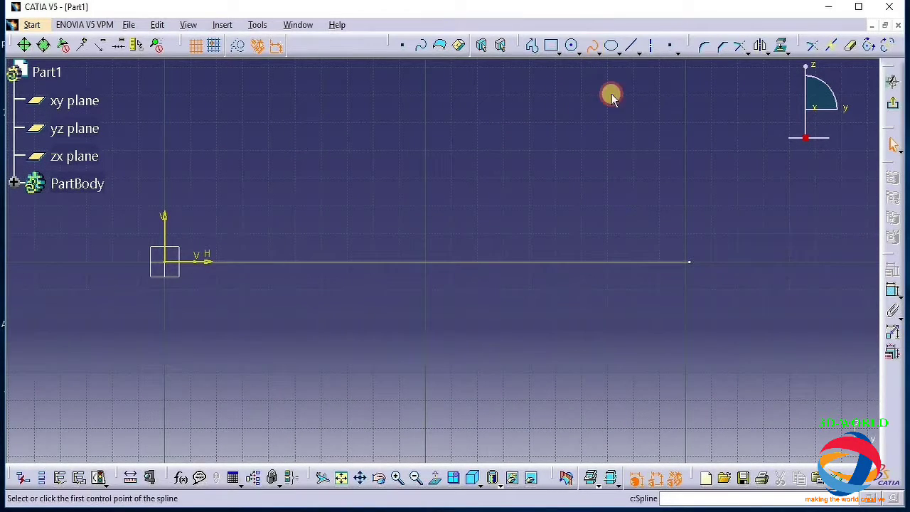
pyautogui.click(661, 244)
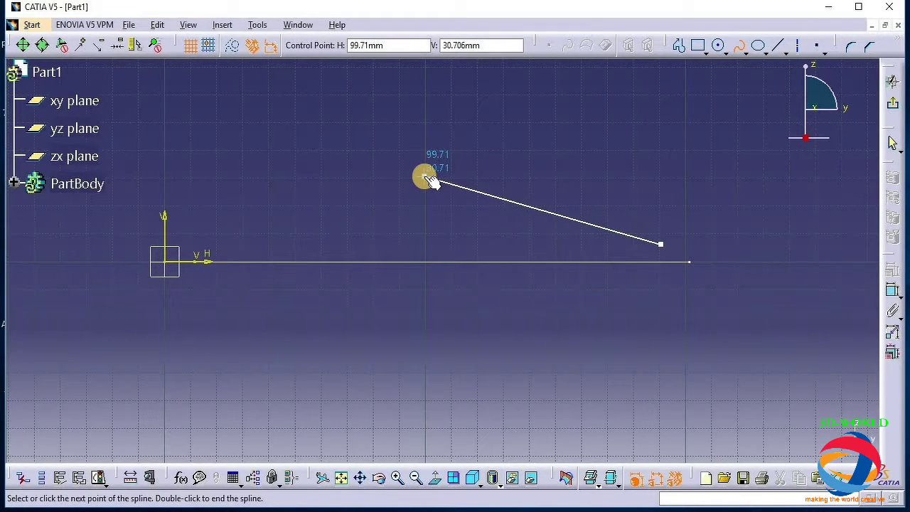
pyautogui.click(425, 177)
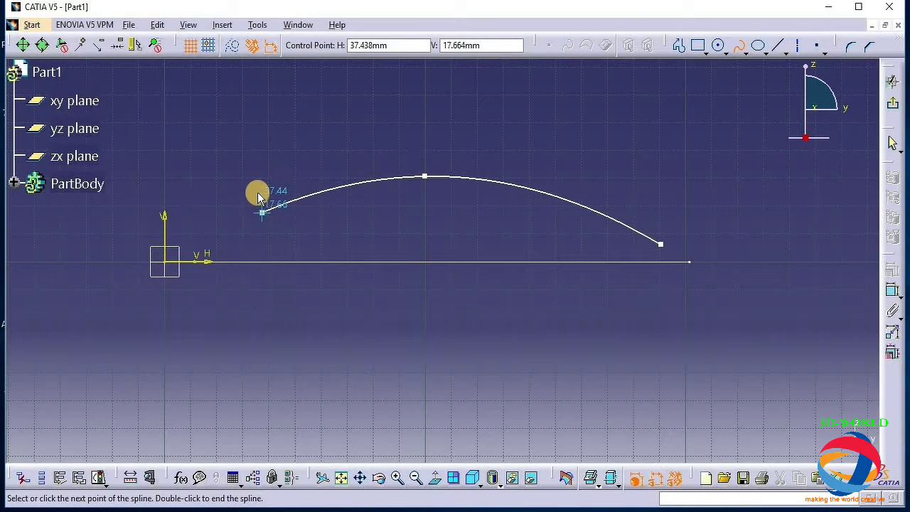
pyautogui.click(224, 251)
pyautogui.press('Escape')
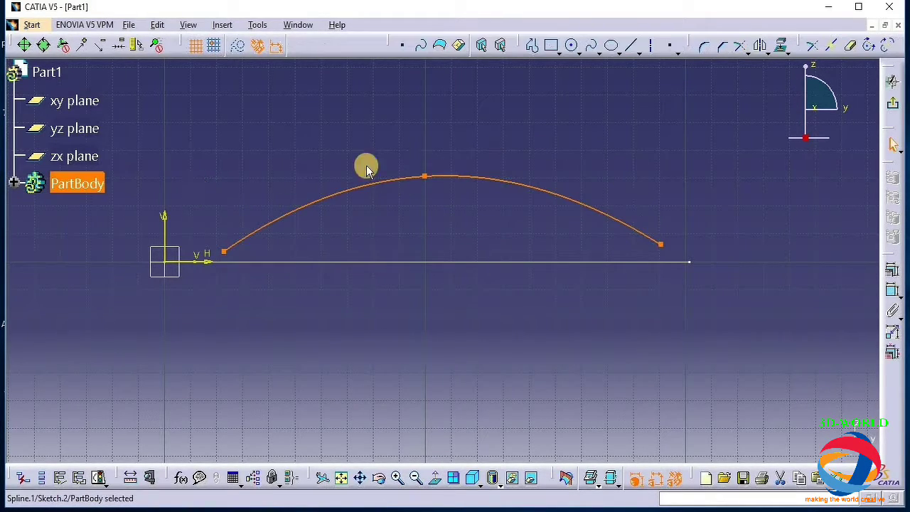
pyautogui.click(424, 152)
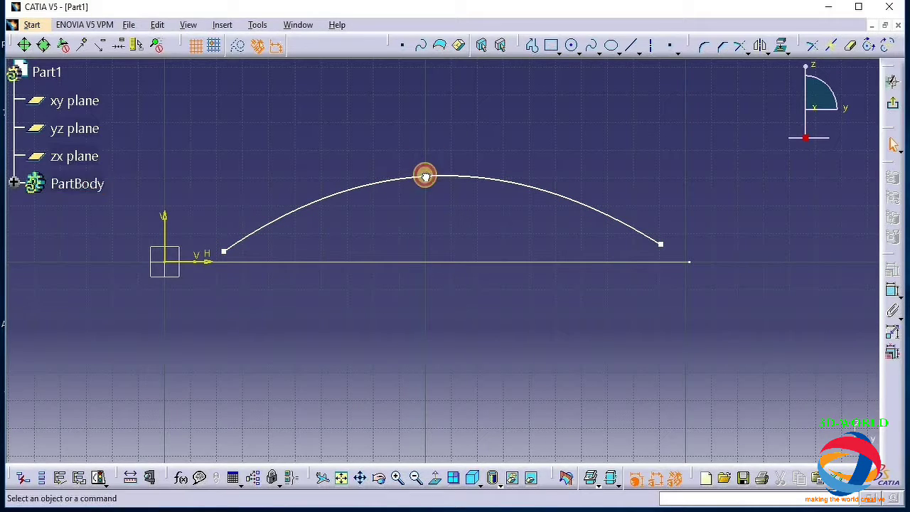
pyautogui.moveTo(431, 177); pyautogui.dragTo(424, 149)
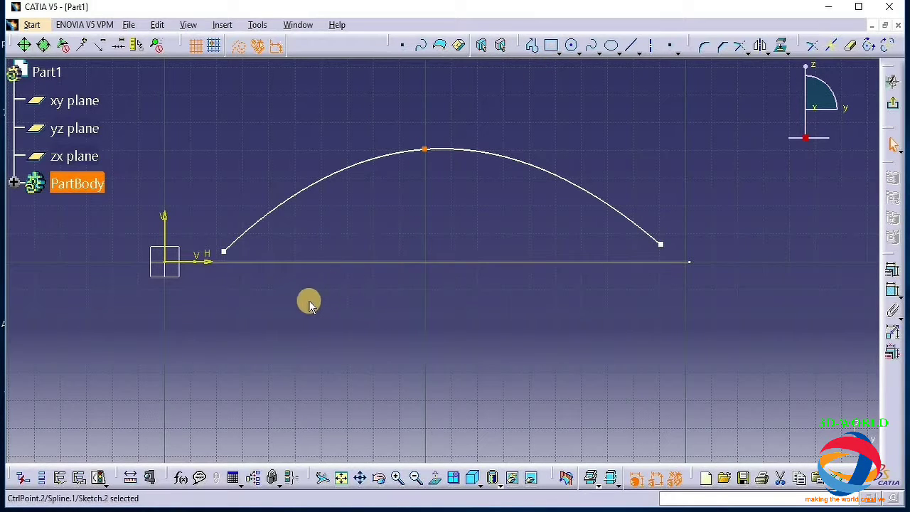
# - Close the arched spline with a horizontal base line about 145 mm long and a short slanted line at each end, and exit the sketch
pyautogui.moveTo(237, 337)
pyautogui.mouseDown(button='middle')
pyautogui.moveTo(244, 308)
pyautogui.moveTo(234, 311)
pyautogui.moveTo(317, 326)
pyautogui.mouseUp(button='middle')
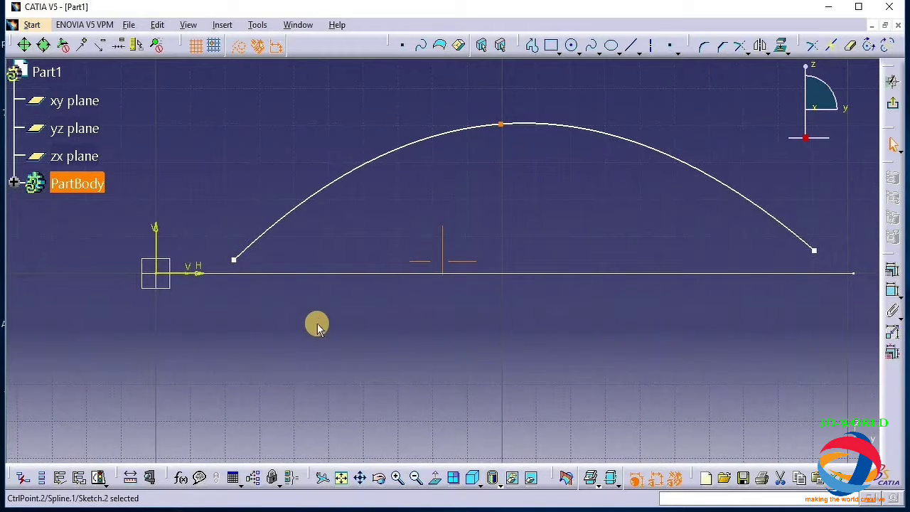
pyautogui.click(534, 46)
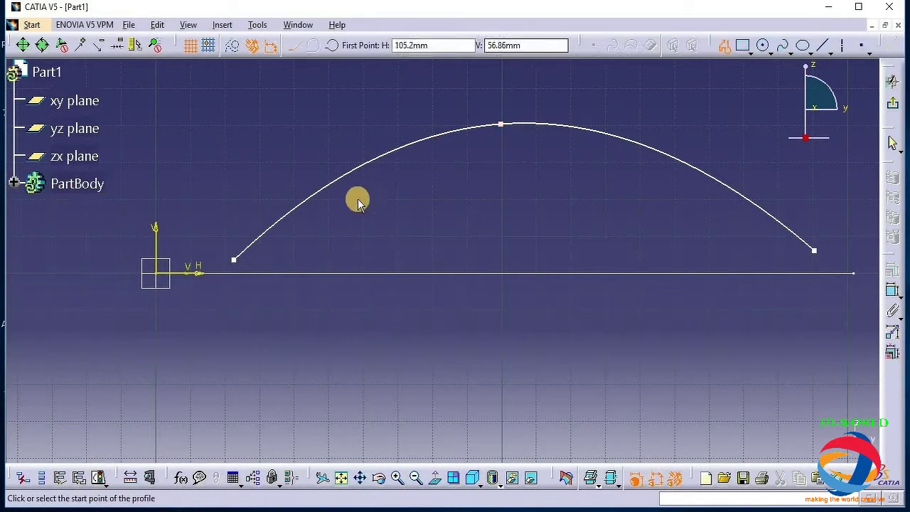
pyautogui.click(234, 260)
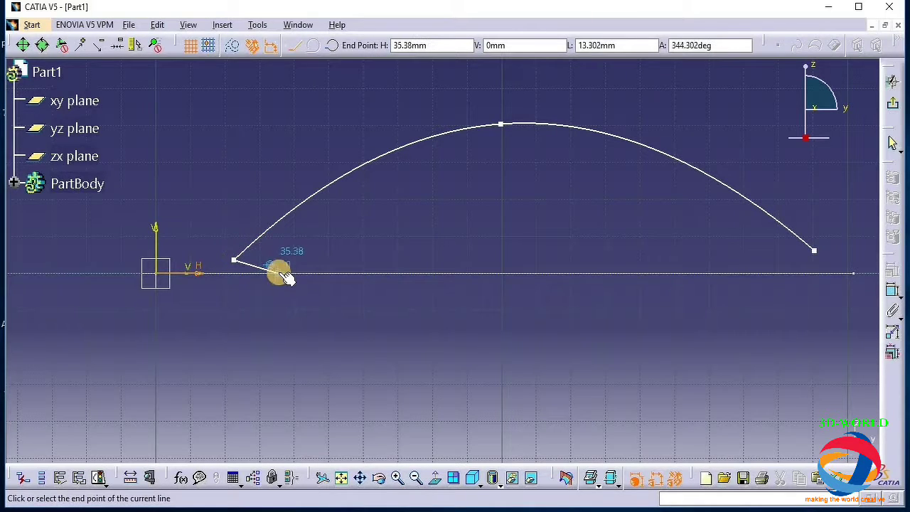
pyautogui.click(281, 274)
pyautogui.moveTo(711, 276); pyautogui.dragTo(355, 330, button='middle')
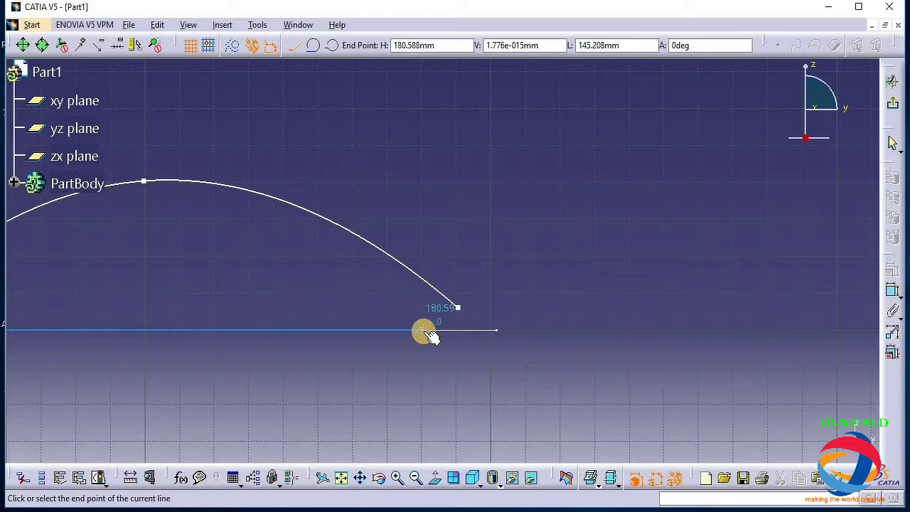
pyautogui.click(424, 329)
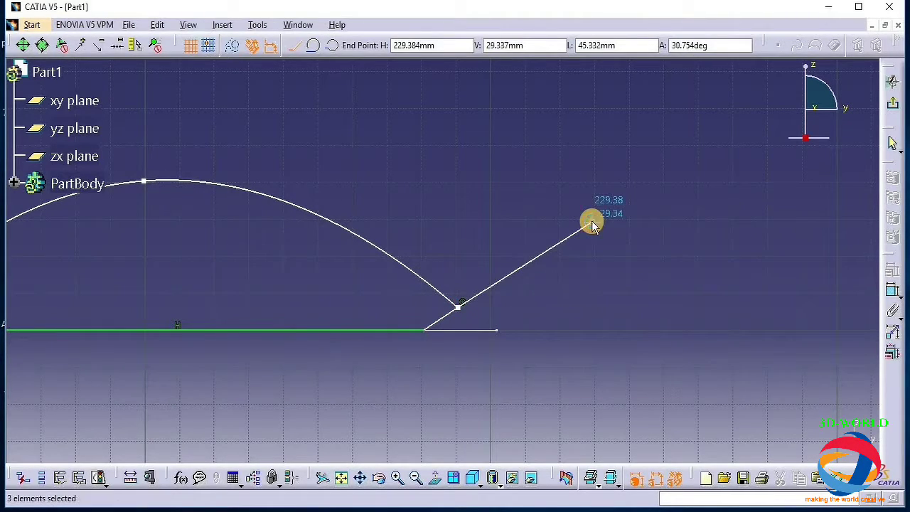
pyautogui.press('Escape')
pyautogui.click(893, 106)
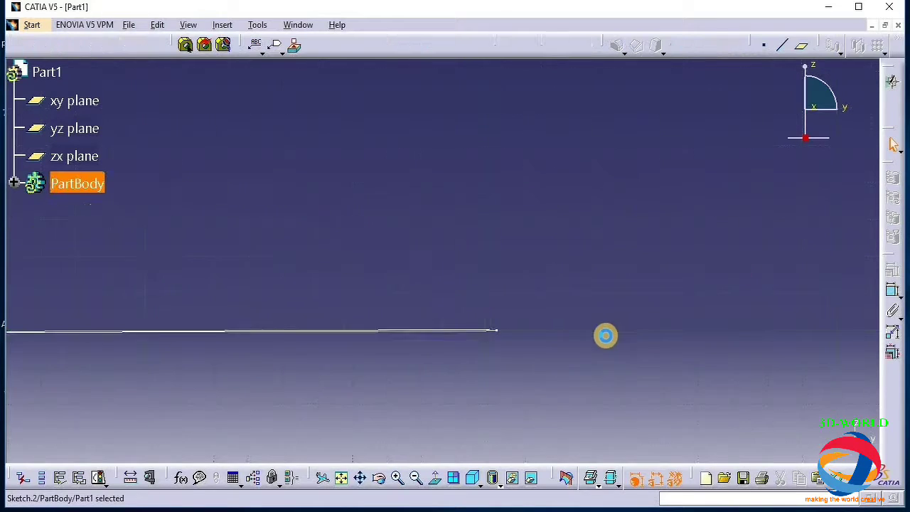
pyautogui.moveTo(605, 335)
pyautogui.mouseDown(button='middle')
pyautogui.moveTo(376, 187)
pyautogui.moveTo(658, 158)
pyautogui.mouseUp(button='middle')
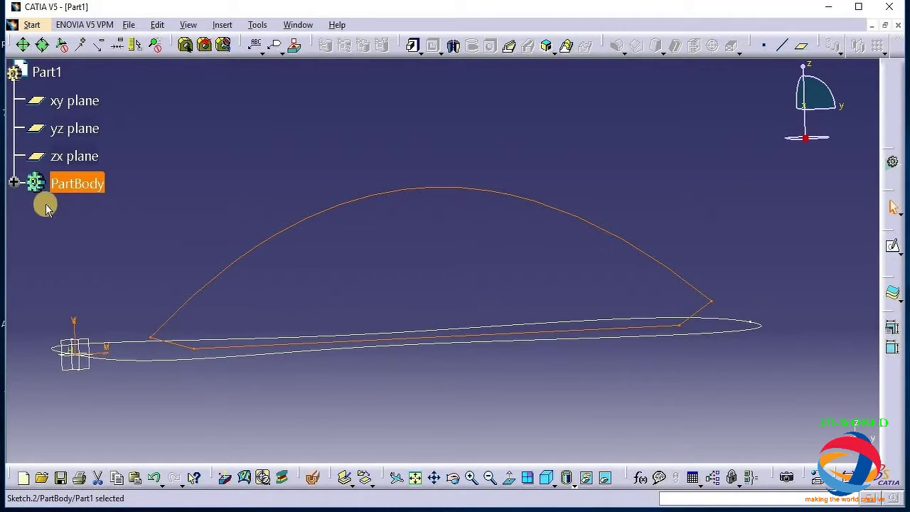
# - Reopen the arched profile sketch, move the spline endpoints and base line corners outward to widen the profile, and exit the sketch
pyautogui.click(13, 183)
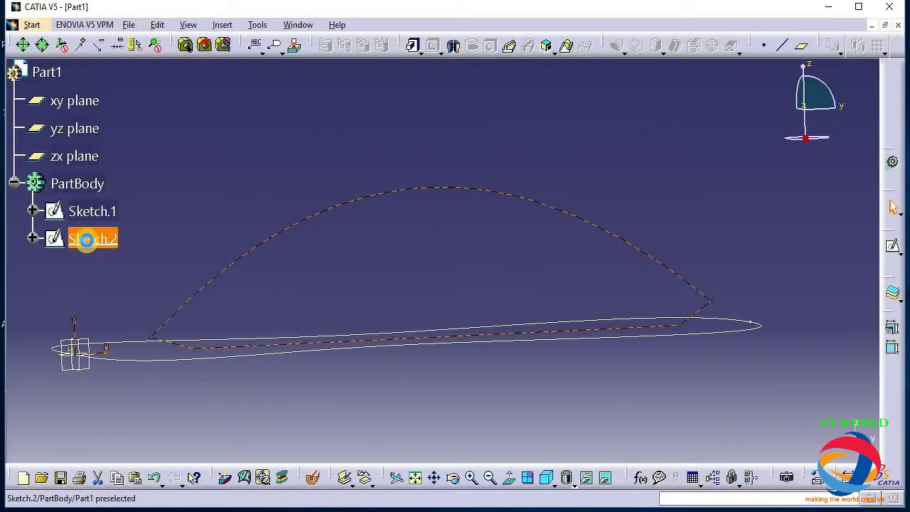
pyautogui.doubleClick(85, 240)
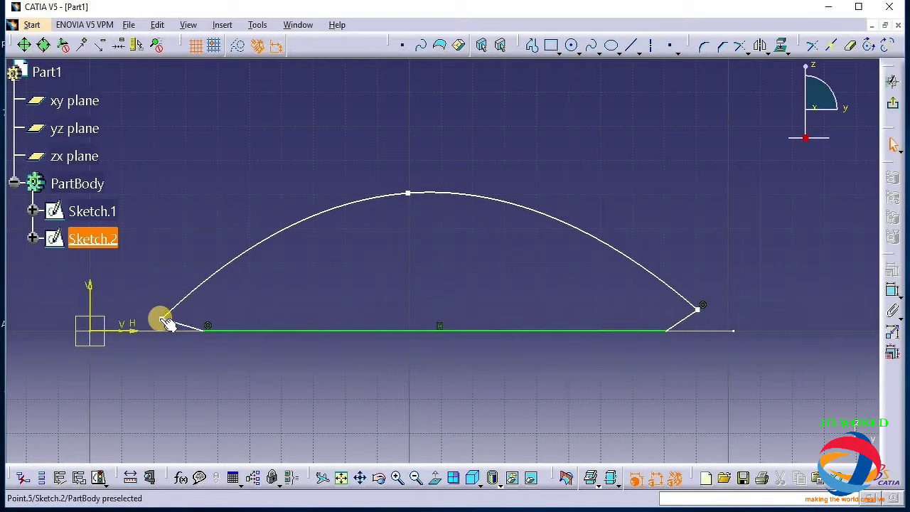
pyautogui.moveTo(165, 322); pyautogui.dragTo(144, 314)
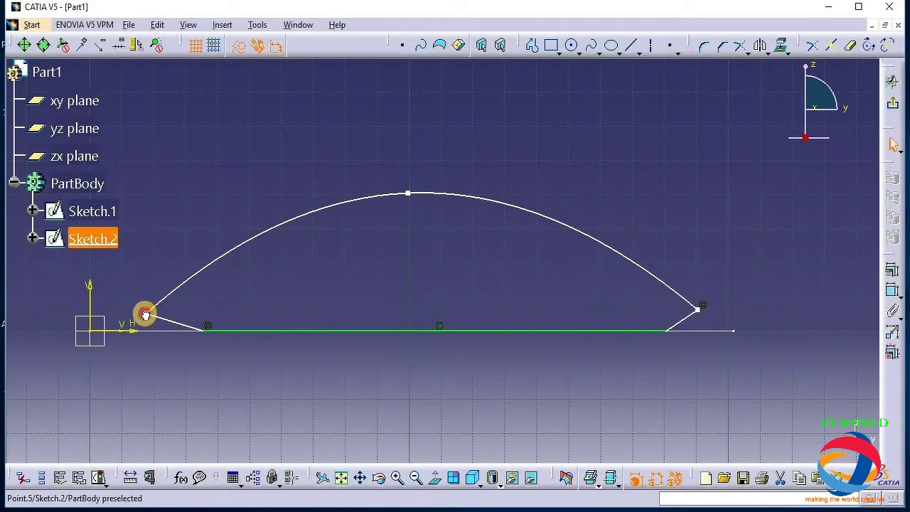
pyautogui.click(195, 325)
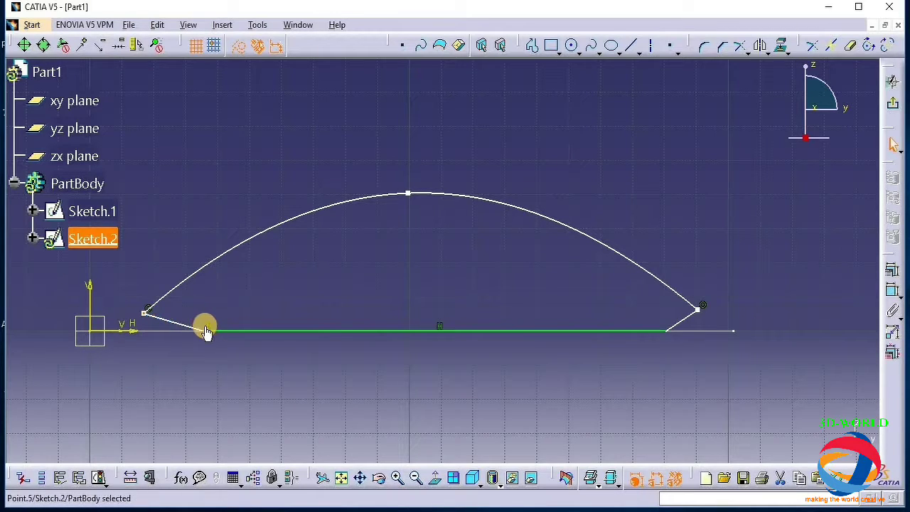
pyautogui.moveTo(202, 332); pyautogui.dragTo(172, 332)
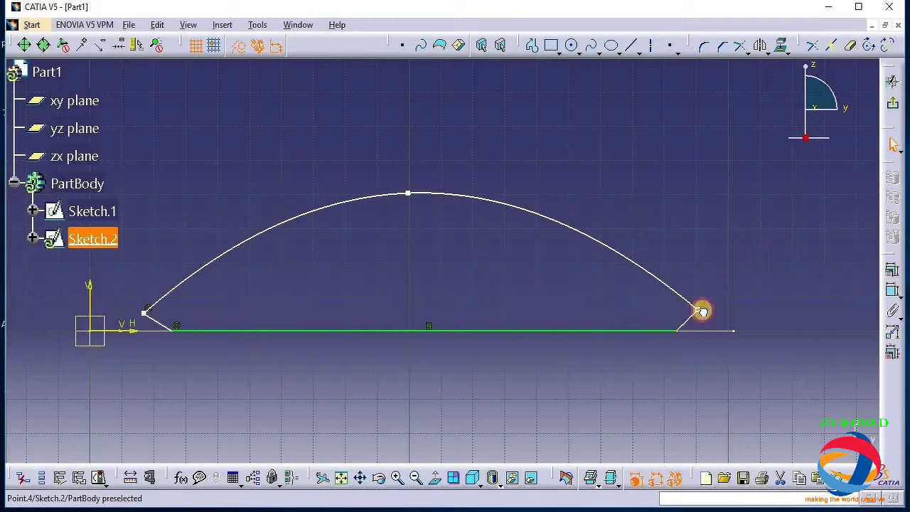
pyautogui.moveTo(702, 311); pyautogui.dragTo(710, 307)
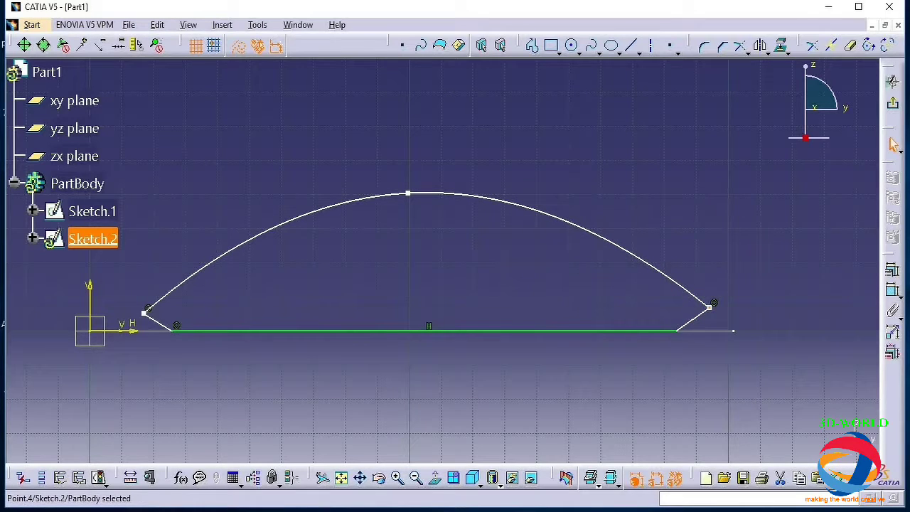
pyautogui.click(892, 104)
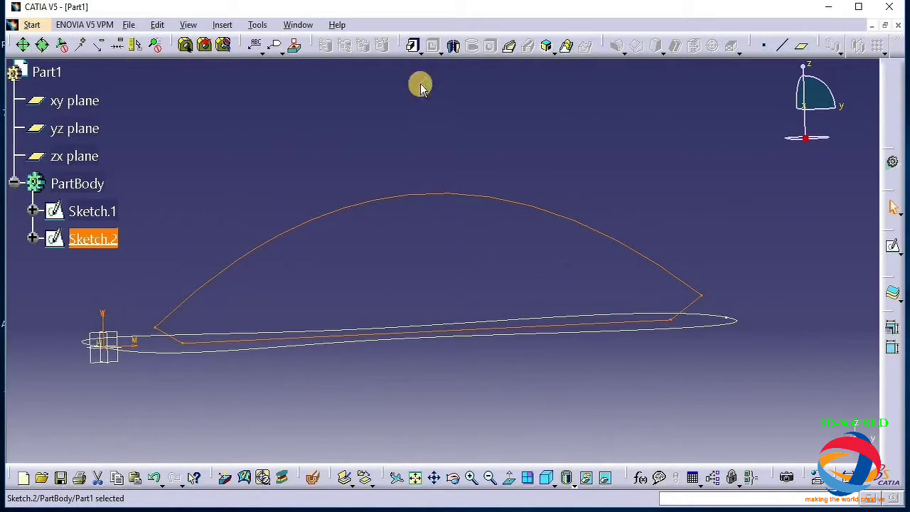
pyautogui.click(536, 101)
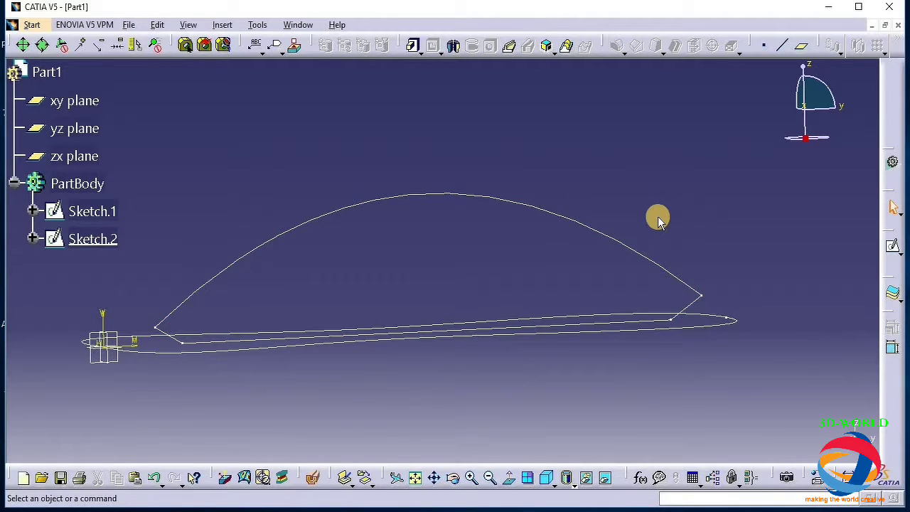
# - Create a Solid Combine from the spline outline Sketch.1 and the arched profile Sketch.2, both normal to their profiles
pyautogui.click(547, 46)
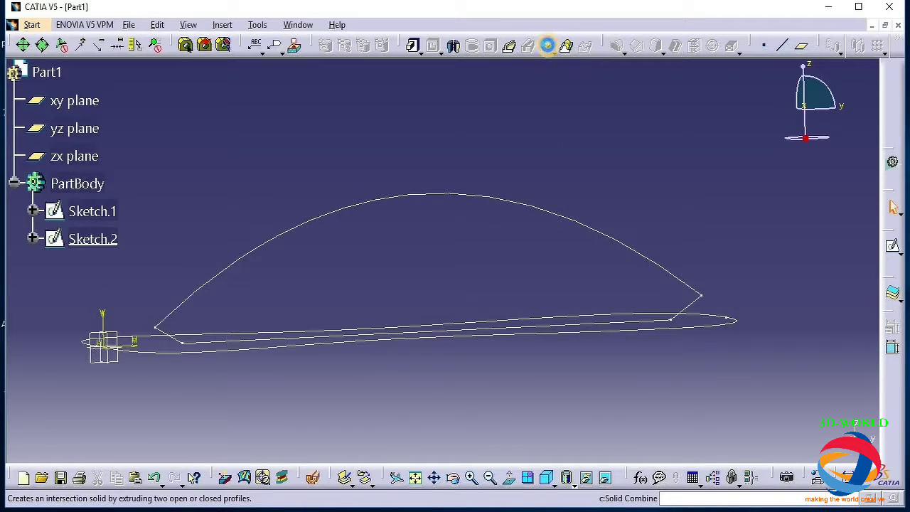
pyautogui.click(566, 332)
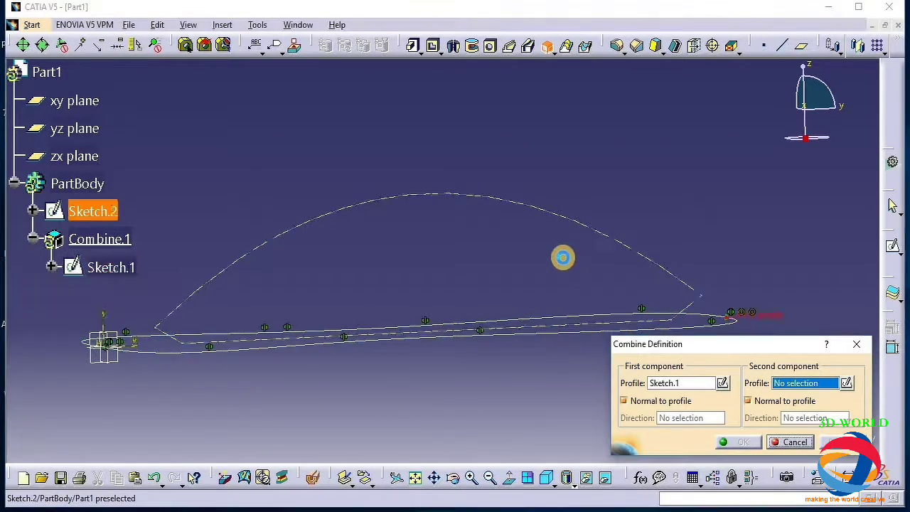
pyautogui.click(559, 215)
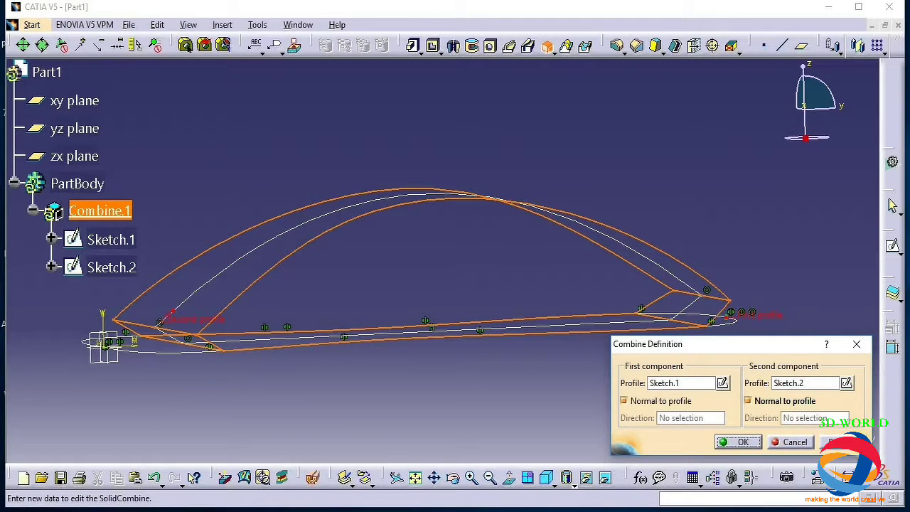
pyautogui.click(845, 443)
pyautogui.click(740, 442)
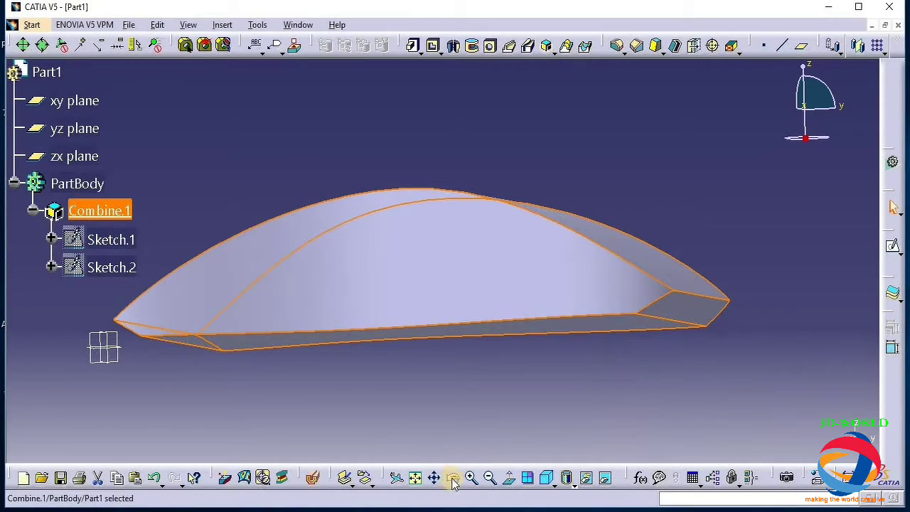
# - On the narrow slanted end face, sketch a circle about 3.4 mm in radius centred on the vertical axis, enlarge it slightly, and exit the sketch
pyautogui.moveTo(399, 413); pyautogui.dragTo(689, 305)
pyautogui.moveTo(690, 306); pyautogui.dragTo(599, 397, button='middle')
pyautogui.click(598, 397)
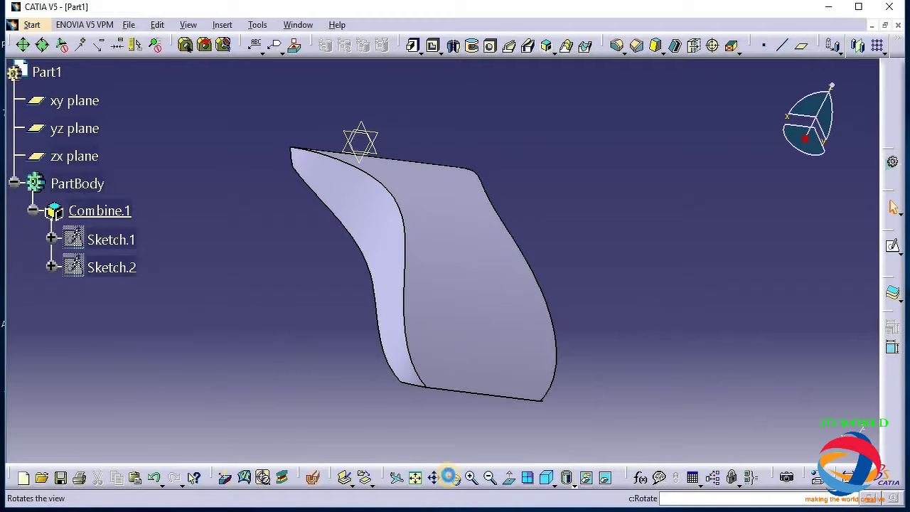
pyautogui.click(449, 476)
pyautogui.moveTo(457, 414); pyautogui.dragTo(446, 246)
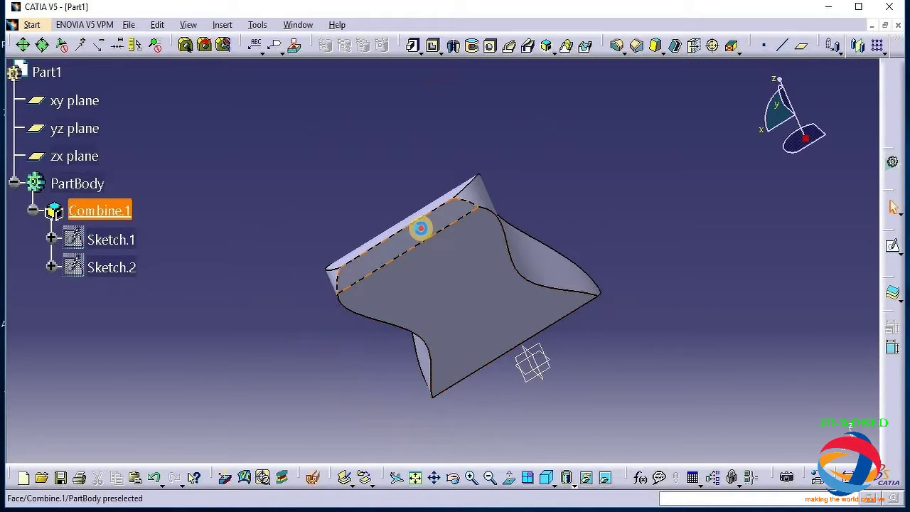
pyautogui.click(420, 227)
pyautogui.click(892, 246)
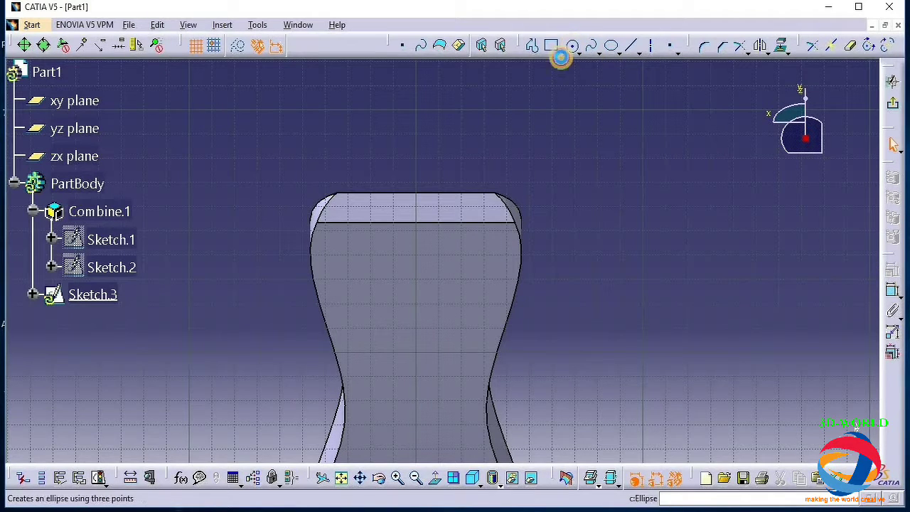
pyautogui.click(571, 47)
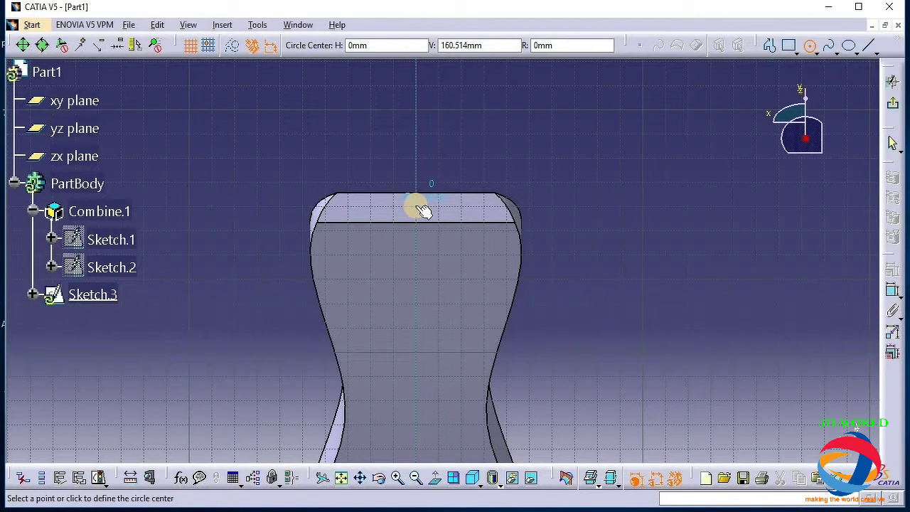
pyautogui.click(418, 207)
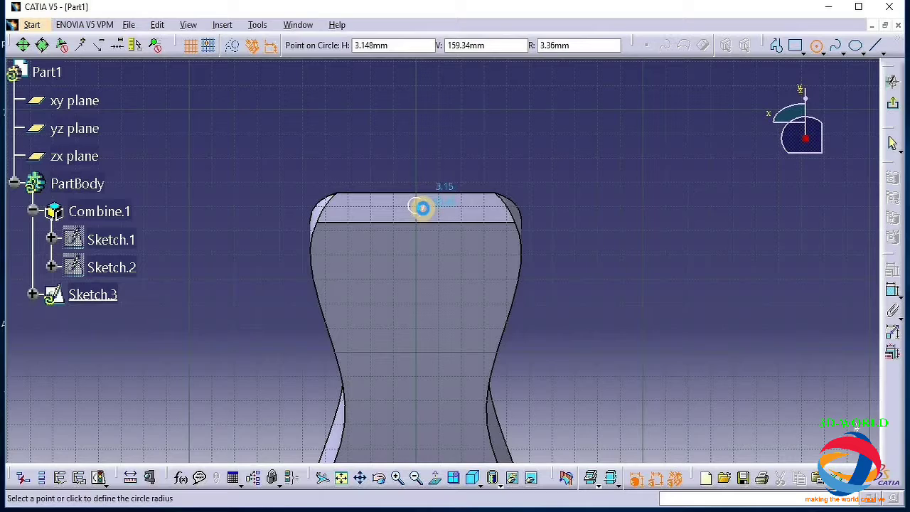
pyautogui.click(422, 207)
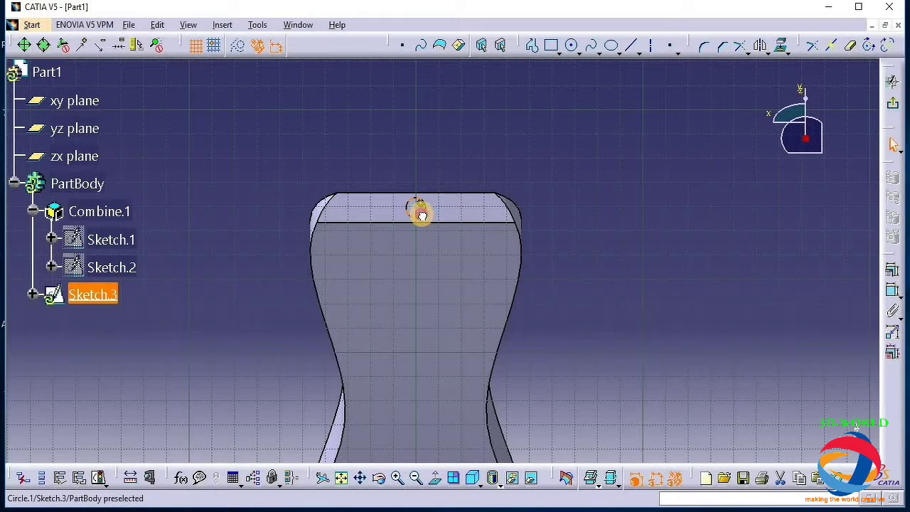
pyautogui.click(751, 191)
pyautogui.click(740, 197)
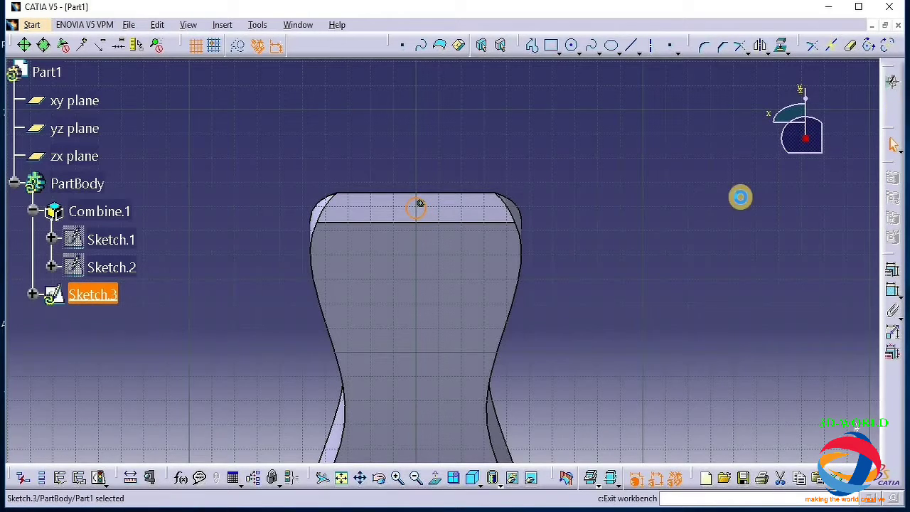
pyautogui.click(892, 81)
# - Cut a pocket 2 mm deep from the circle sketch in the slanted end face
pyautogui.click(433, 46)
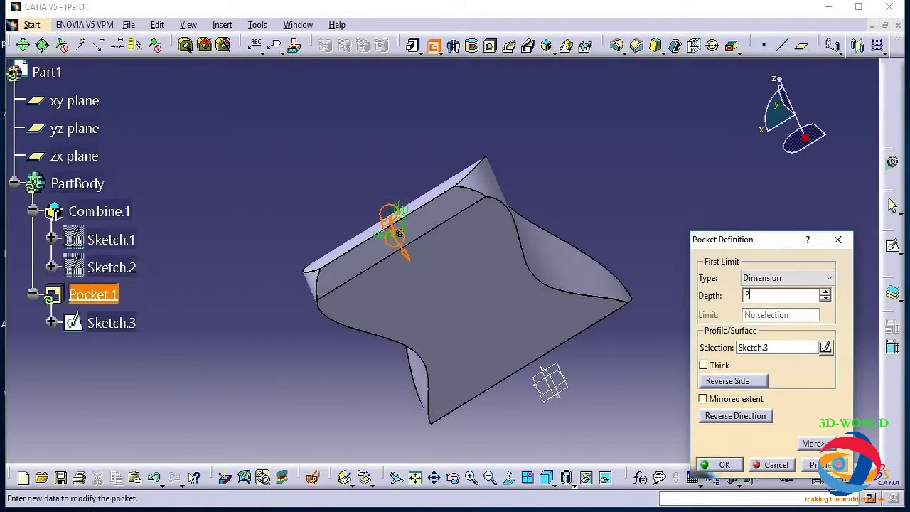
pyautogui.click(824, 465)
pyautogui.click(732, 469)
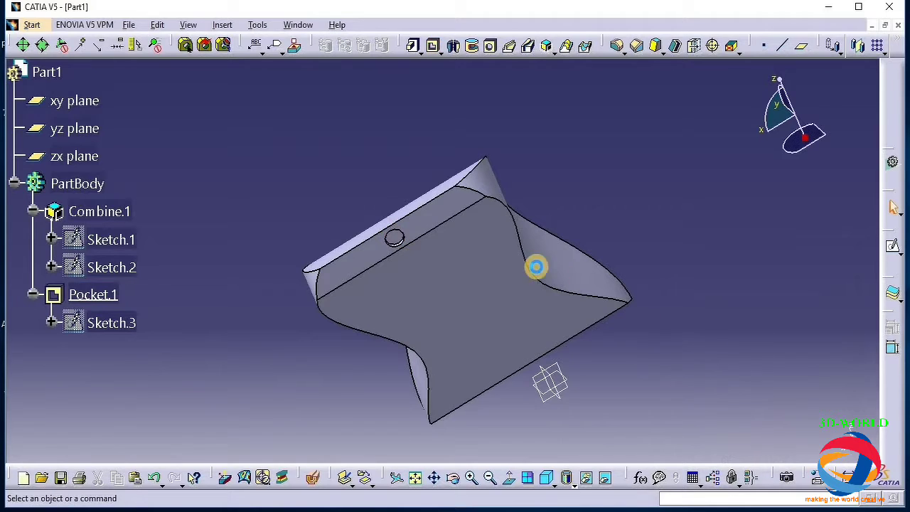
# - Start another sketch on the slanted end face, project the pocket's circular edge into it, and exit the sketch
pyautogui.click(438, 208)
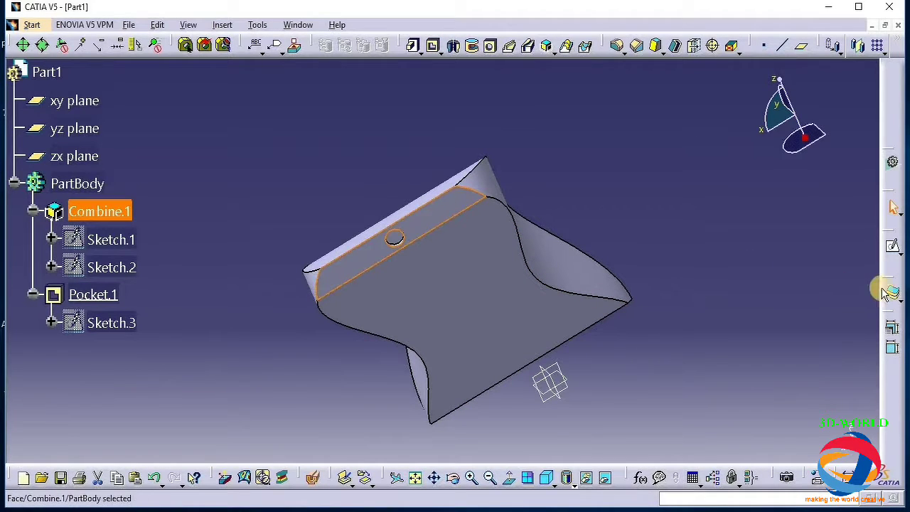
pyautogui.click(892, 245)
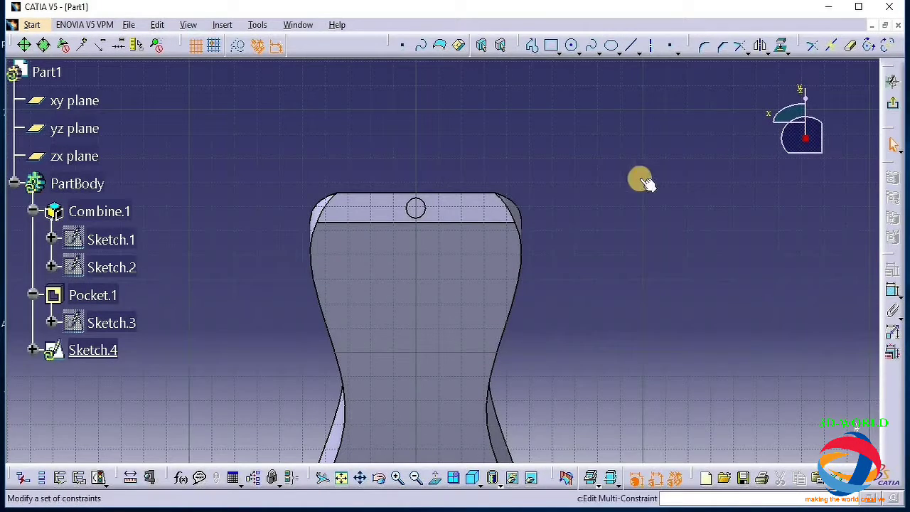
pyautogui.click(784, 48)
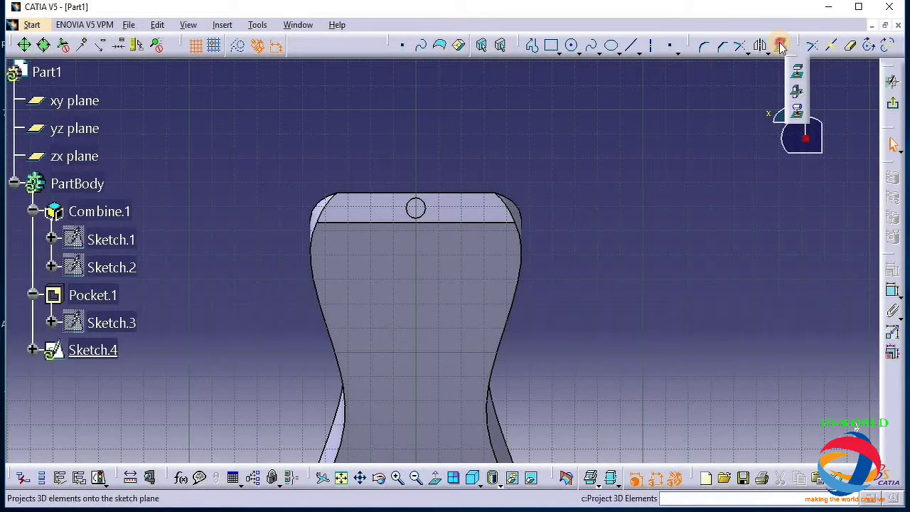
pyautogui.click(426, 213)
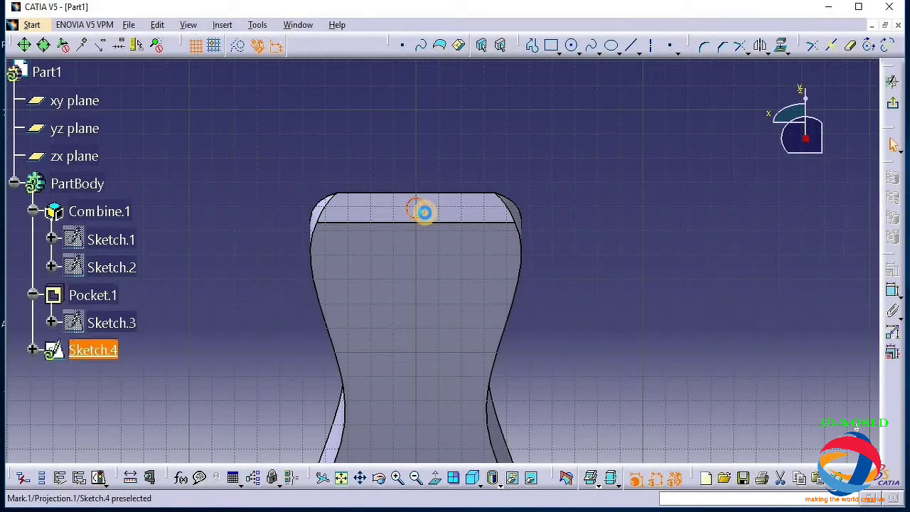
pyautogui.click(894, 80)
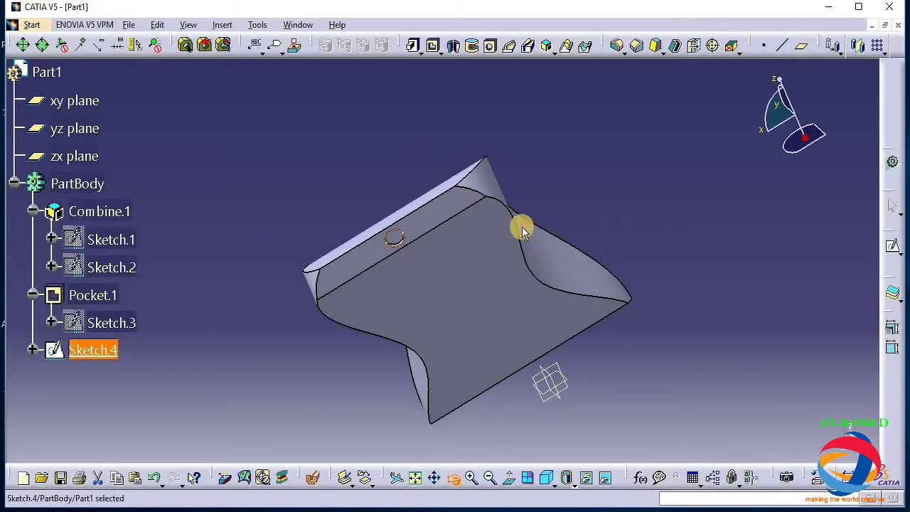
# - On the yz plane, sketch an open profile extending horizontally from the pocketed end and turning obliquely upward, and exit the sketch
pyautogui.moveTo(522, 231); pyautogui.dragTo(326, 340, button='middle')
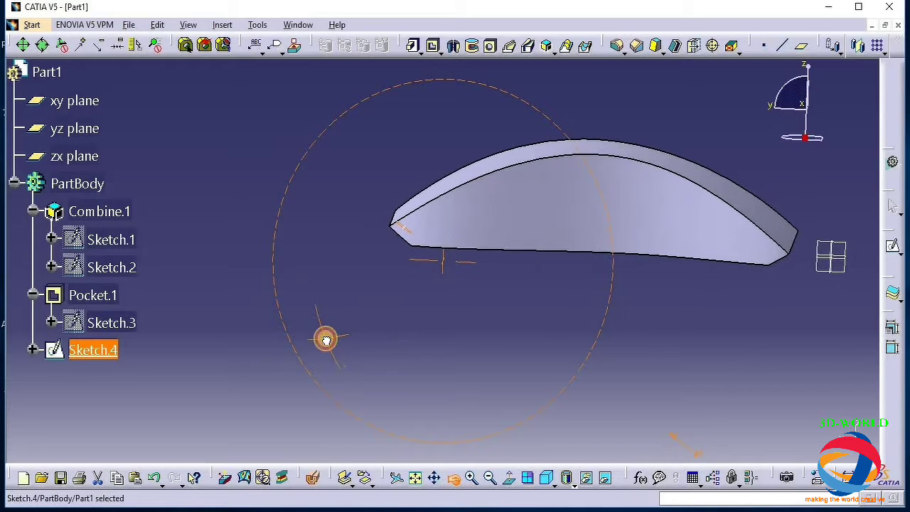
pyautogui.click(828, 246)
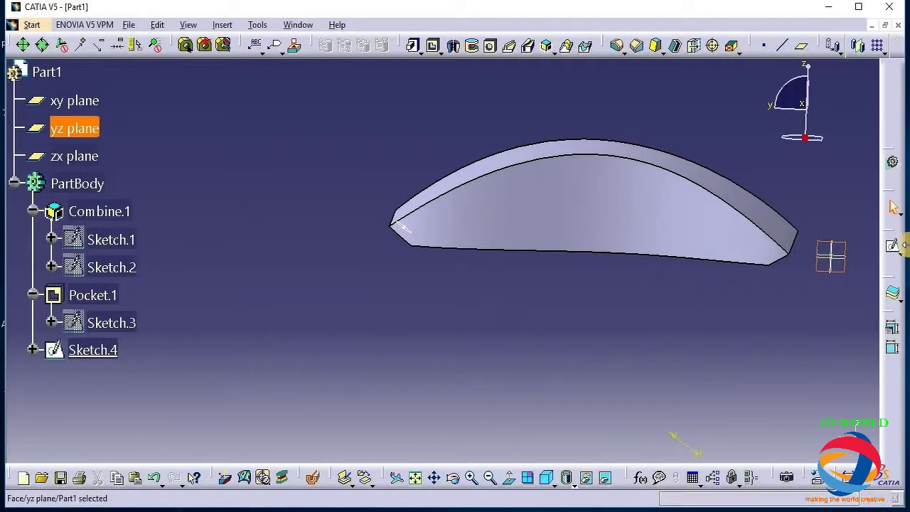
pyautogui.click(893, 245)
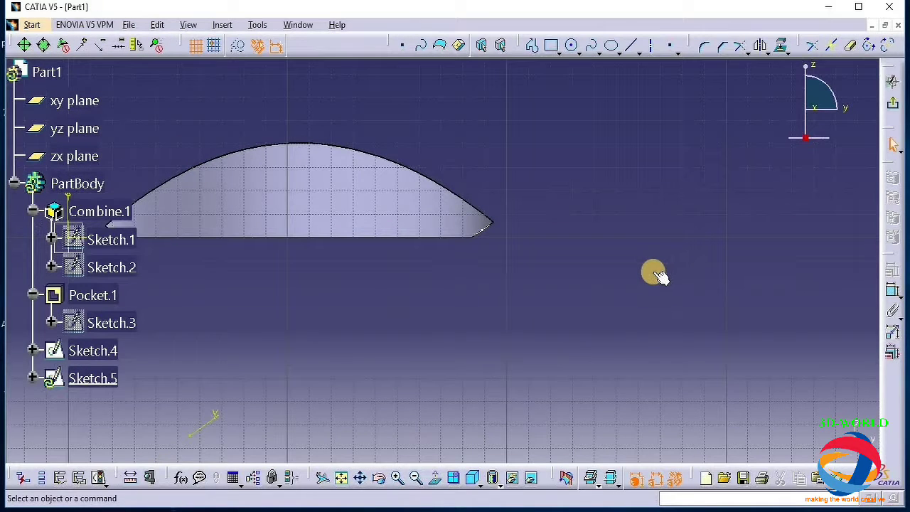
pyautogui.click(534, 48)
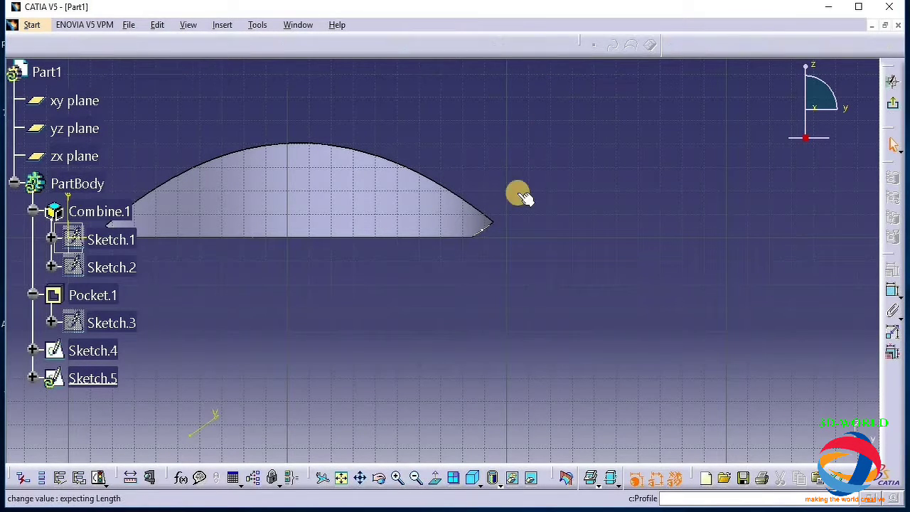
pyautogui.click(503, 236)
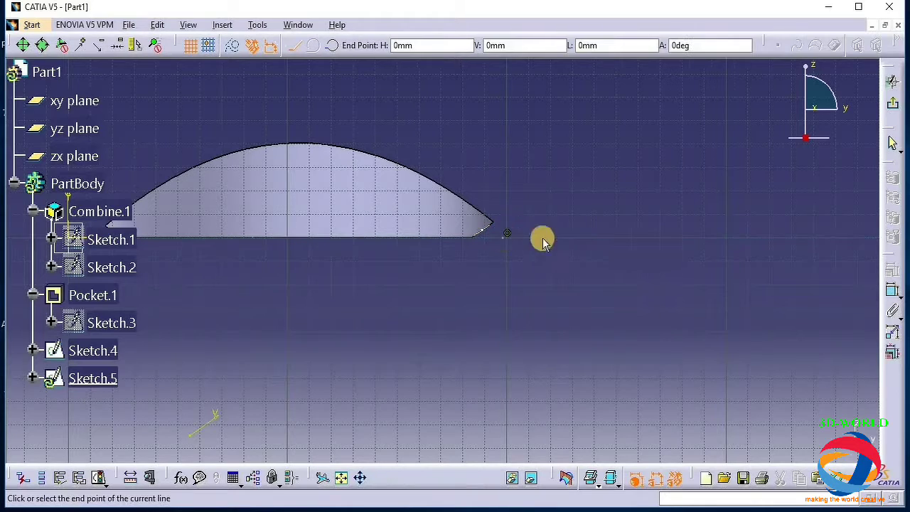
pyautogui.click(726, 236)
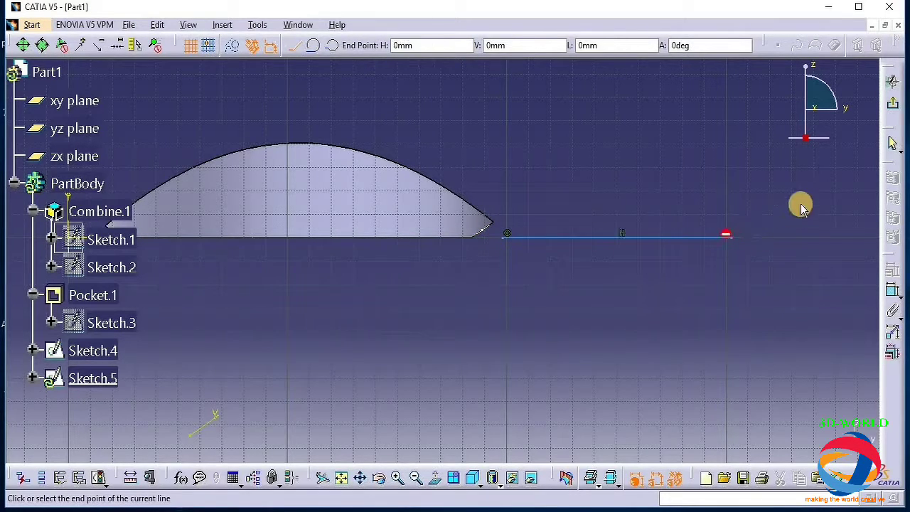
pyautogui.click(848, 184)
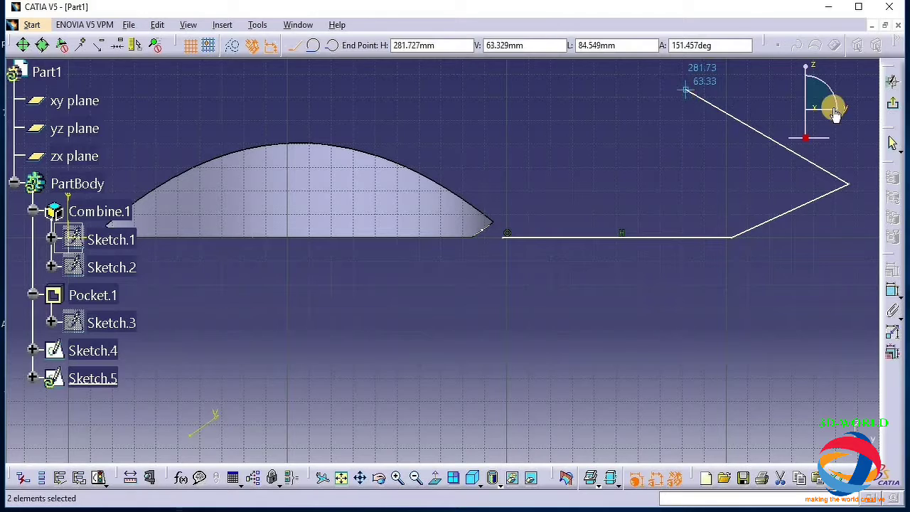
pyautogui.click(893, 82)
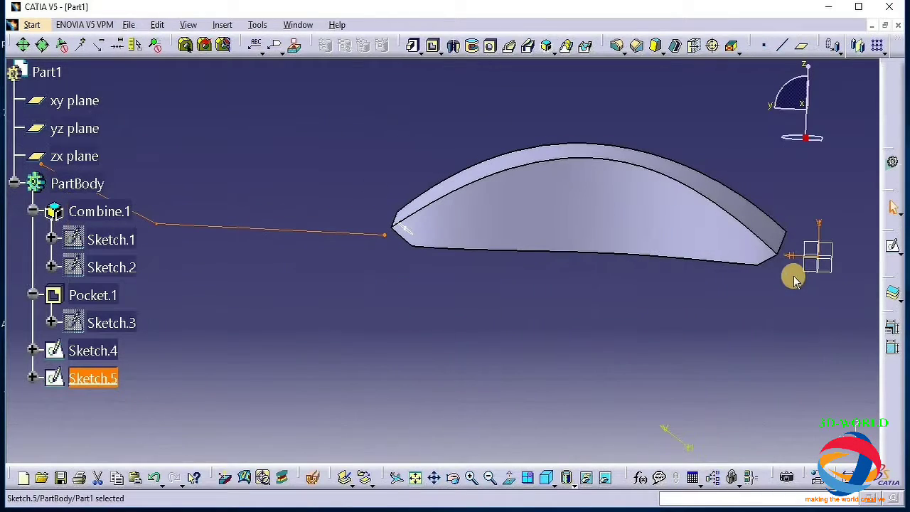
# - Create a rib sweeping the projected circle Sketch.4 along the bent centre curve Sketch.5 with the Keep angle option
pyautogui.moveTo(406, 323); pyautogui.dragTo(438, 362, button='middle')
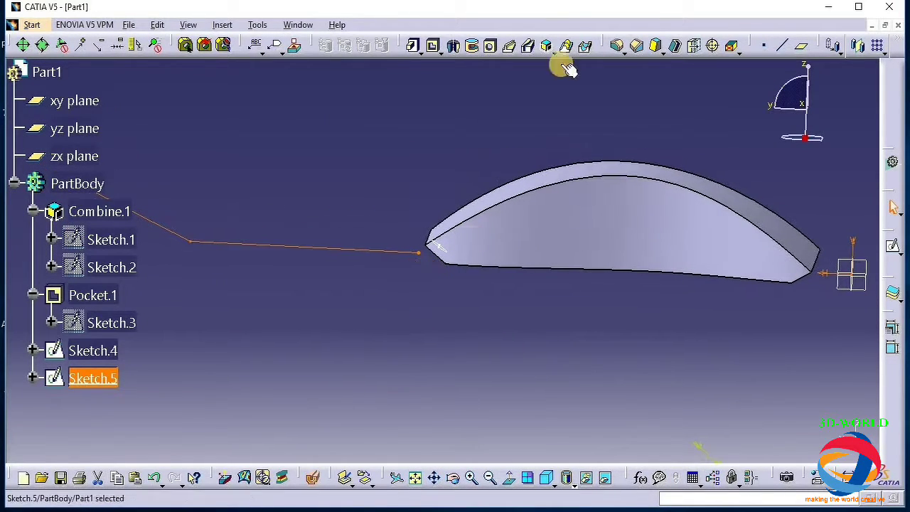
pyautogui.click(501, 86)
pyautogui.click(507, 49)
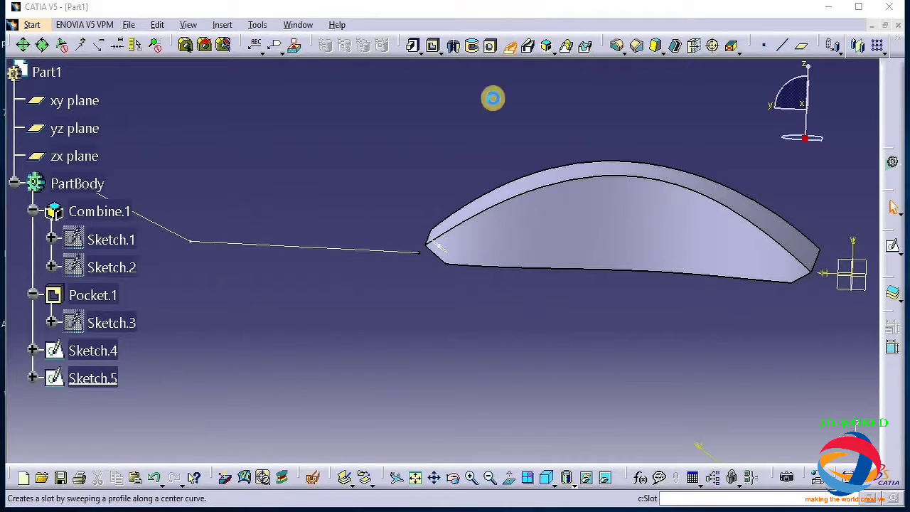
pyautogui.click(449, 253)
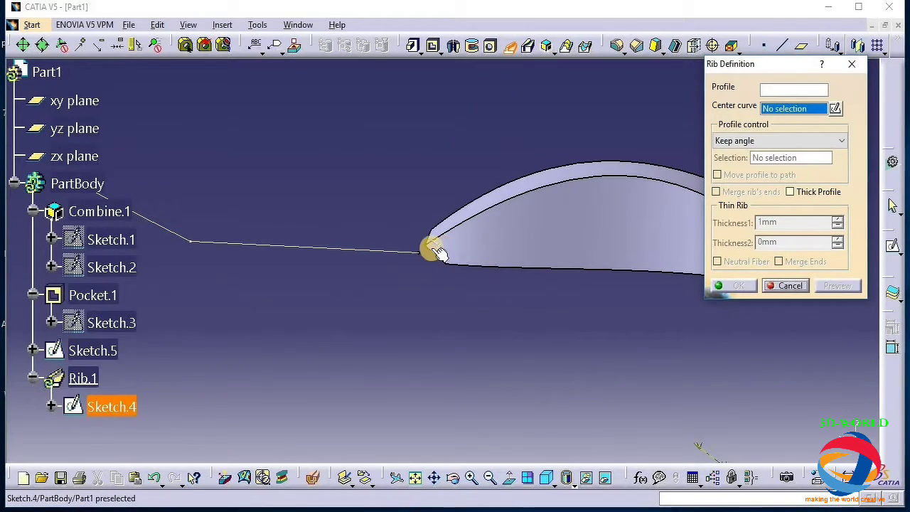
pyautogui.click(395, 252)
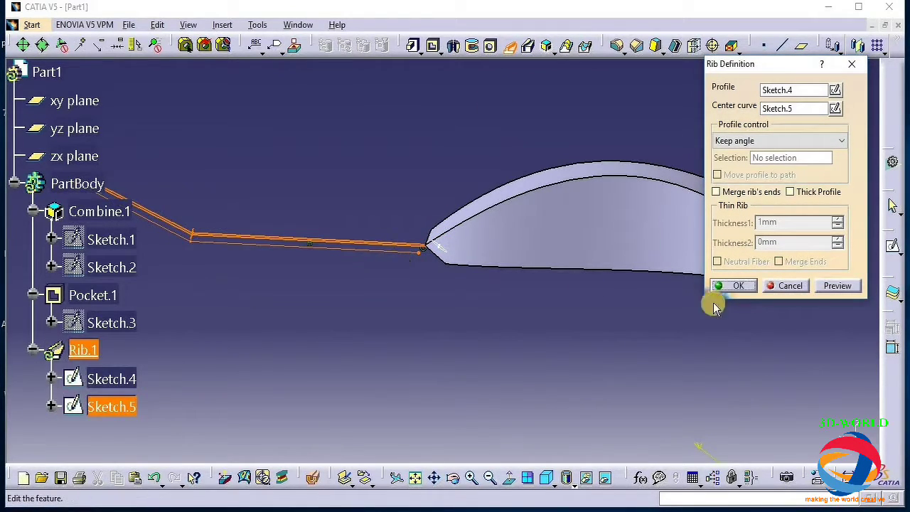
pyautogui.click(837, 286)
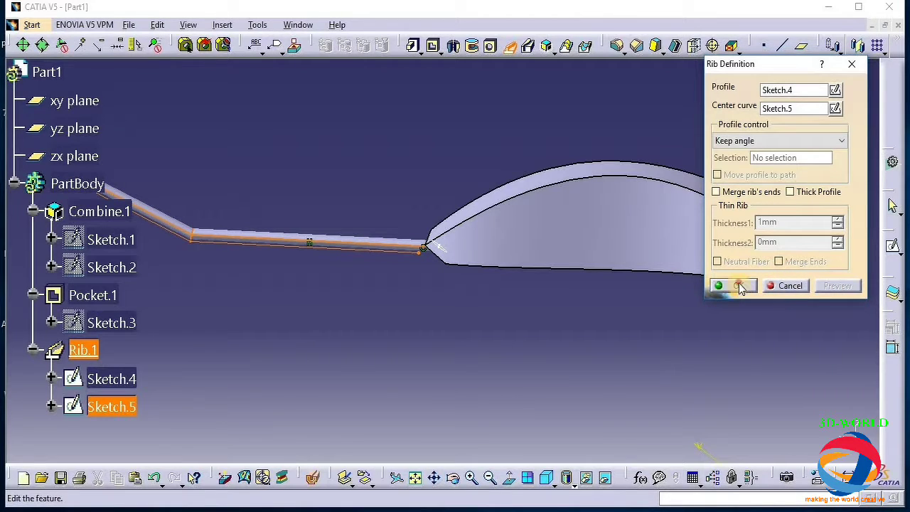
pyautogui.click(740, 286)
# - On the yz plane, cut the part by the sketch plane, draw a circle about 13 mm in radius across the arch near the rib, reposition it, and exit
pyautogui.moveTo(514, 403); pyautogui.dragTo(386, 388, button='middle')
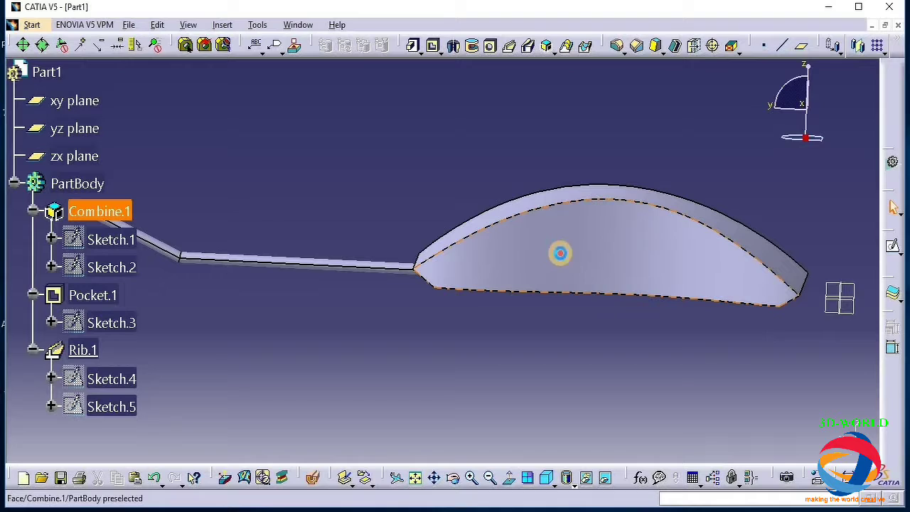
pyautogui.click(788, 270)
pyautogui.click(892, 249)
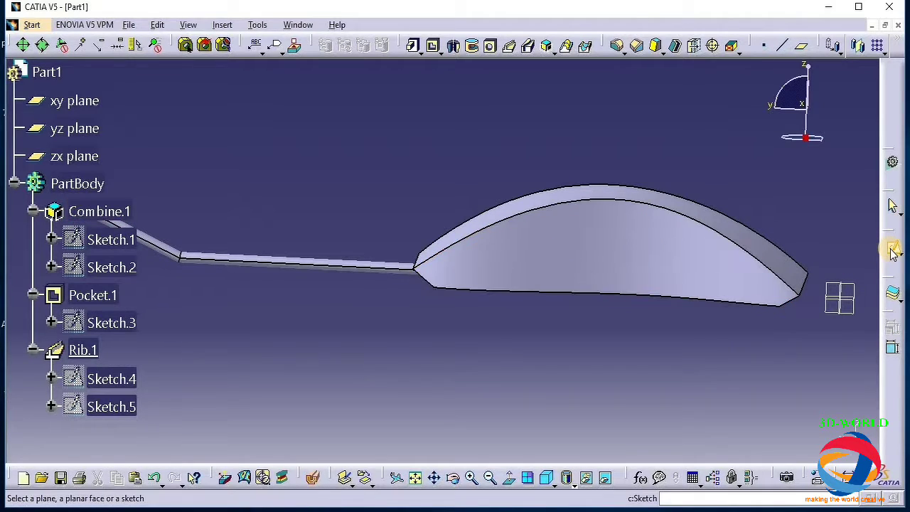
pyautogui.click(860, 290)
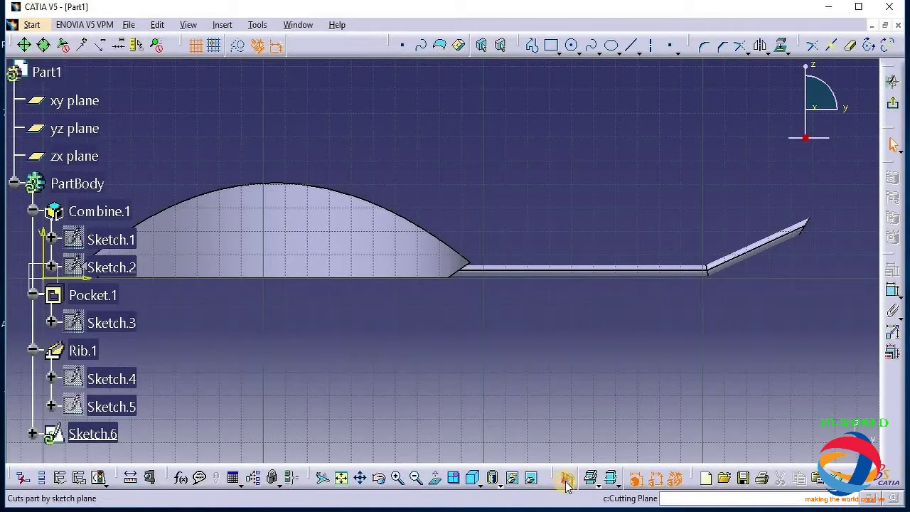
pyautogui.click(567, 478)
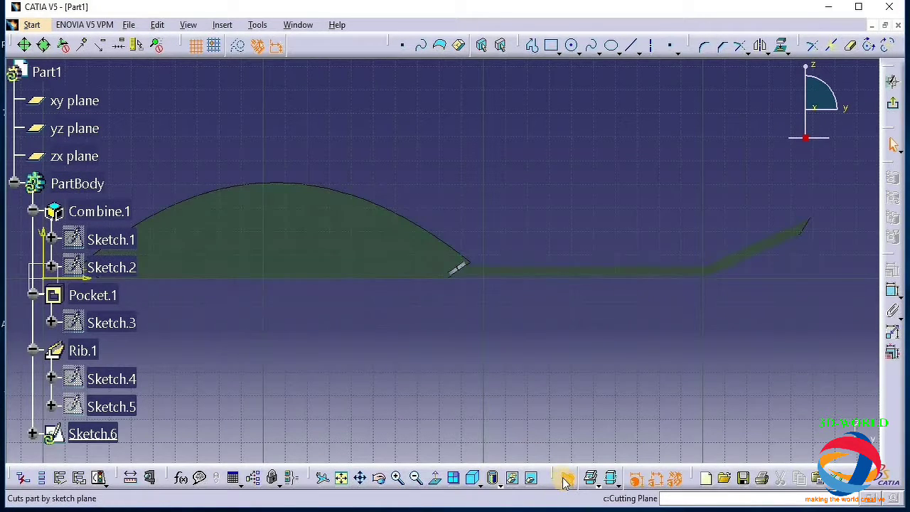
pyautogui.click(571, 45)
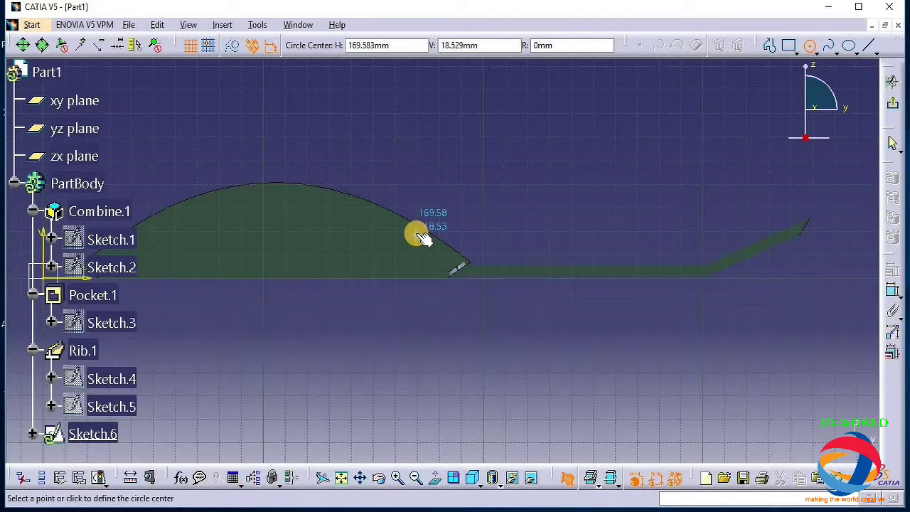
pyautogui.click(416, 237)
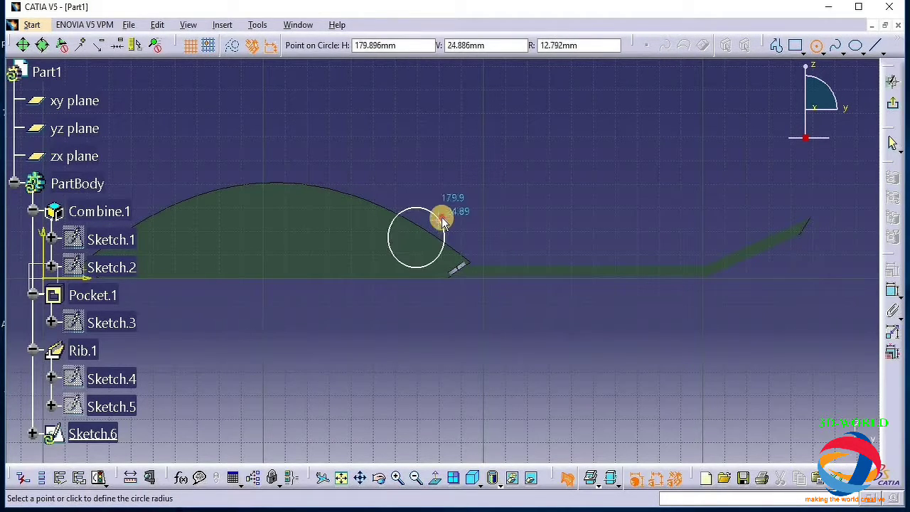
pyautogui.click(440, 216)
pyautogui.moveTo(419, 239); pyautogui.dragTo(422, 228)
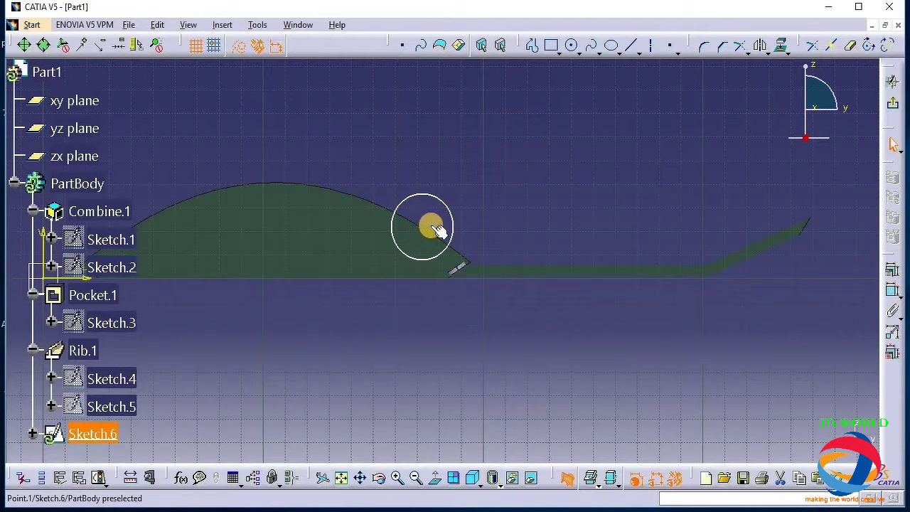
pyautogui.moveTo(419, 227); pyautogui.dragTo(431, 216)
pyautogui.click(892, 103)
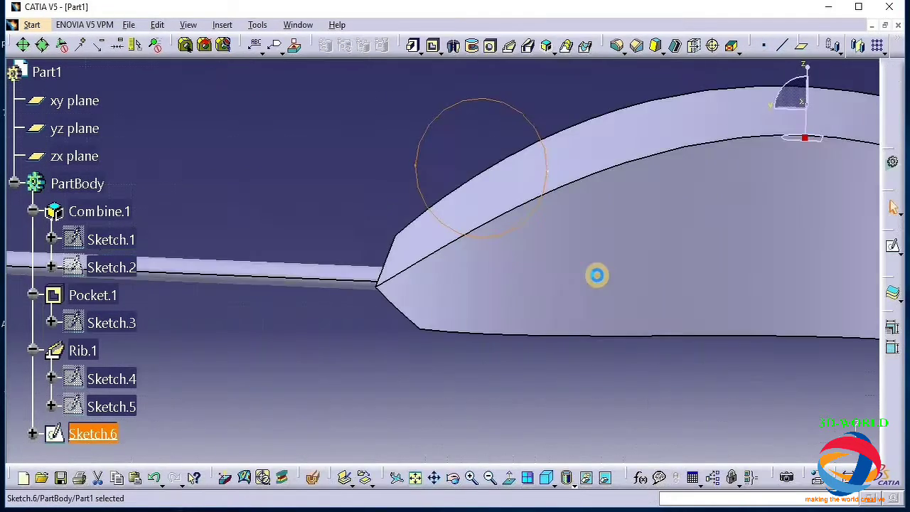
# - Cut a pocket 5 mm deep with mirrored extent from the circle sketch across the arched surface
pyautogui.click(440, 53)
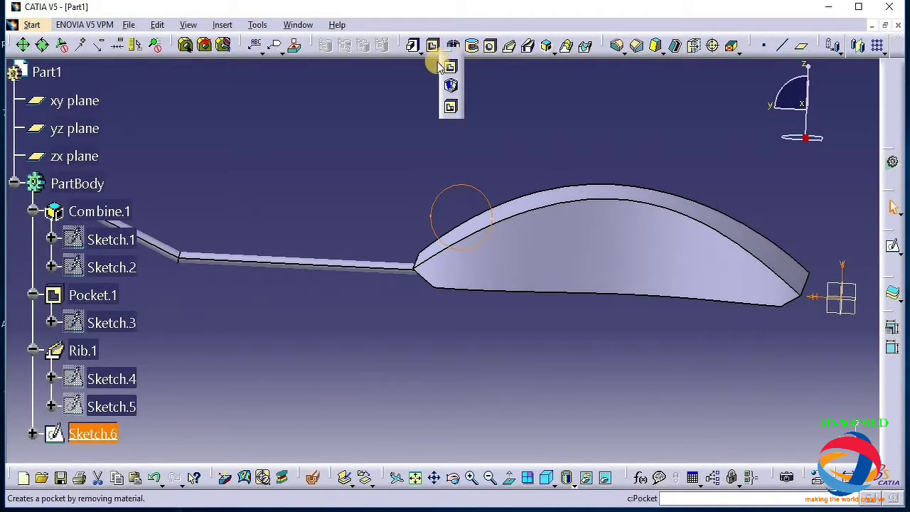
pyautogui.click(448, 66)
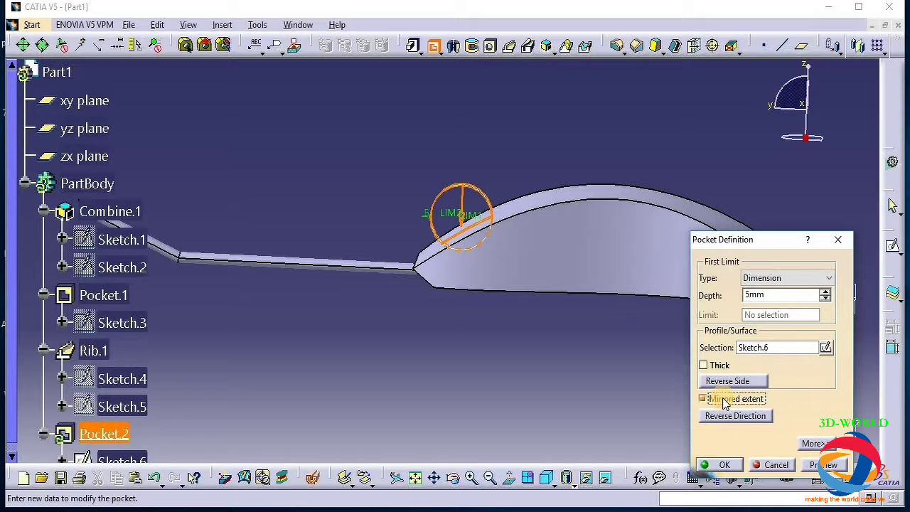
pyautogui.click(825, 465)
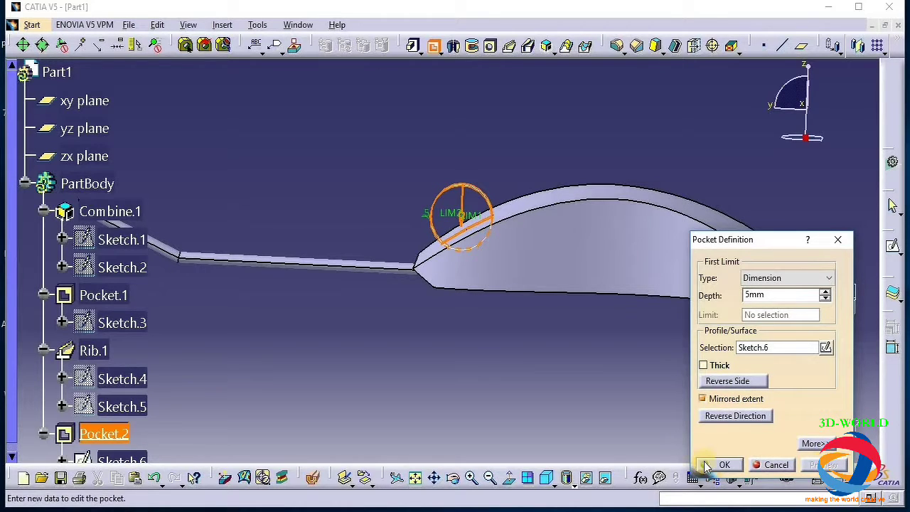
pyautogui.click(719, 464)
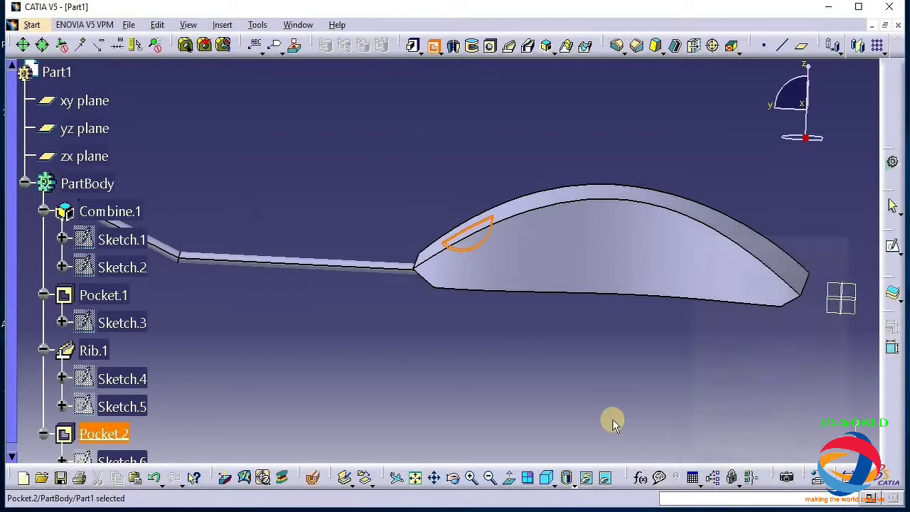
# - Start another sketch on the yz plane, cut the part by the sketch plane, draw a small circle across the slot's opening, and exit the sketch
pyautogui.click(453, 477)
pyautogui.moveTo(464, 363); pyautogui.dragTo(824, 319)
pyautogui.click(838, 332)
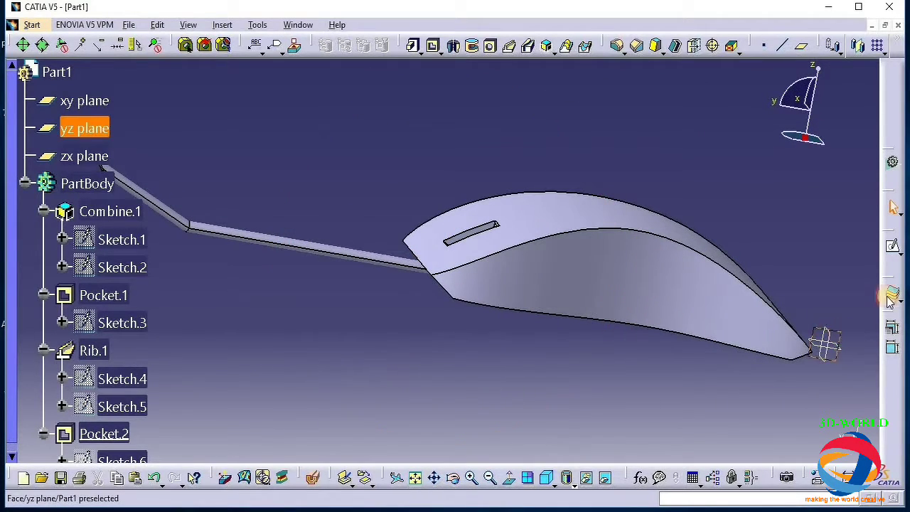
pyautogui.click(894, 247)
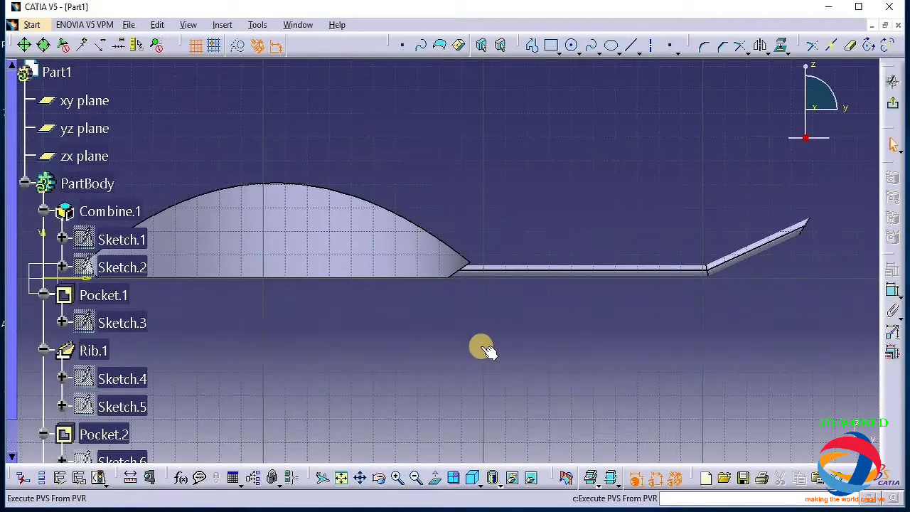
pyautogui.click(566, 479)
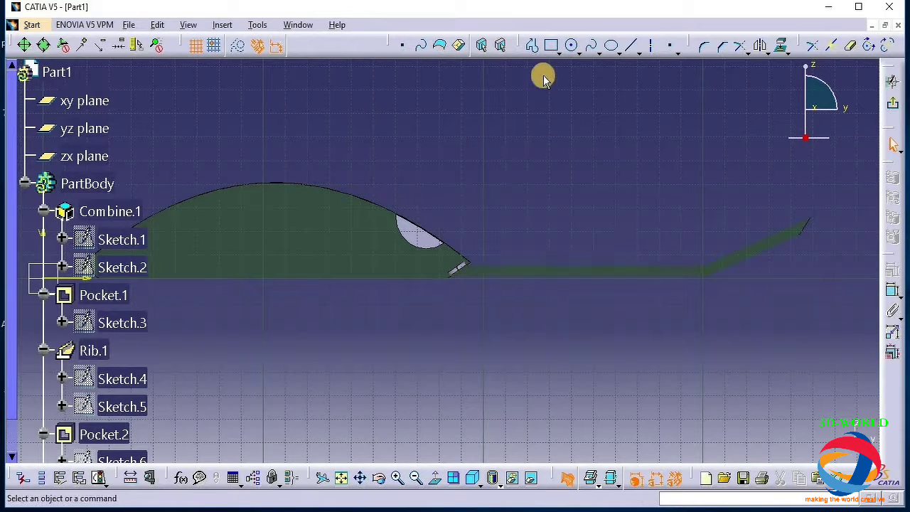
pyautogui.click(573, 46)
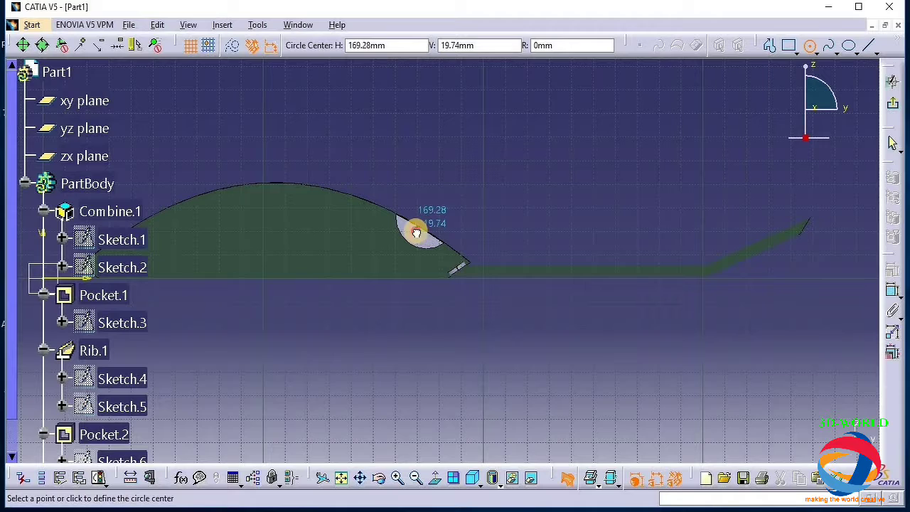
pyautogui.click(416, 233)
pyautogui.click(428, 229)
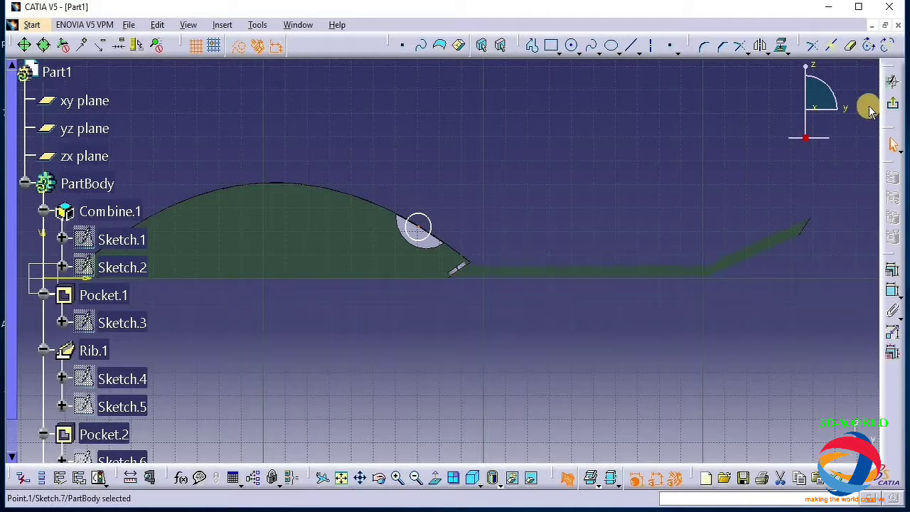
pyautogui.click(897, 105)
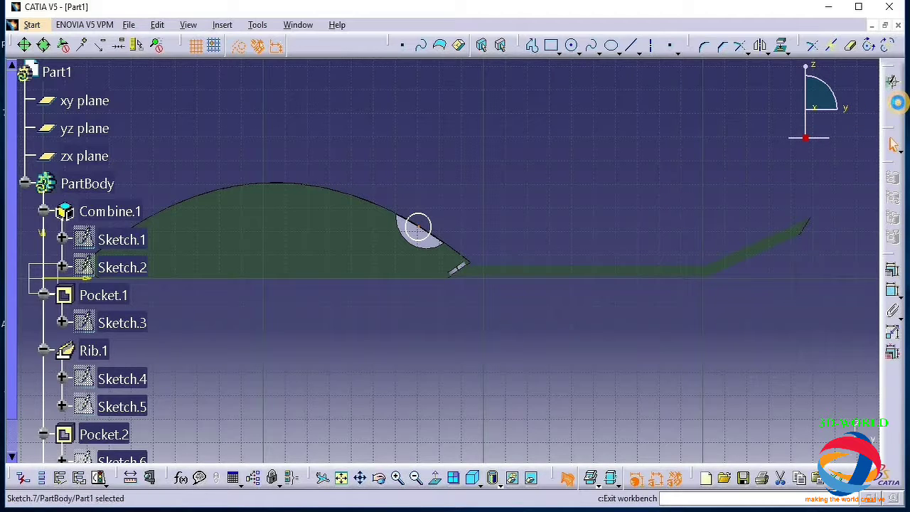
# - Create a 5 mm pad with mirrored extent from the small circle sketch in the slot
pyautogui.click(416, 44)
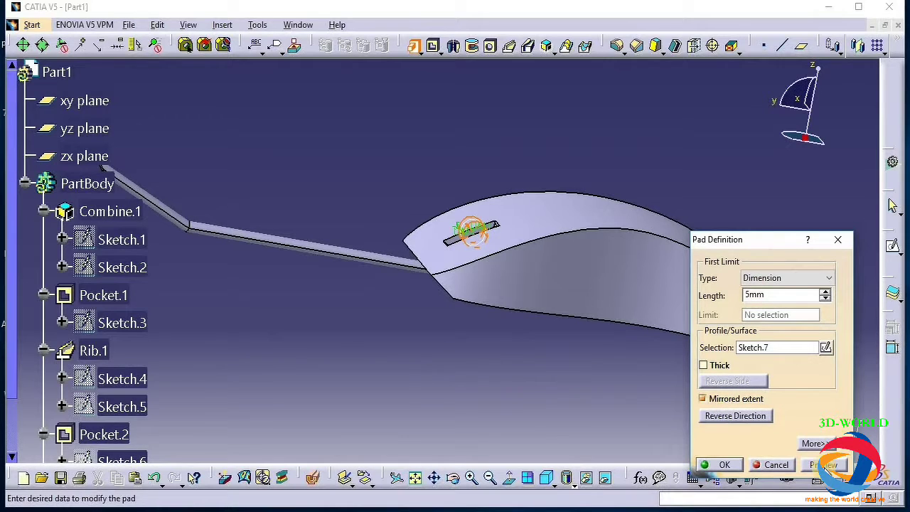
pyautogui.click(825, 465)
pyautogui.click(715, 458)
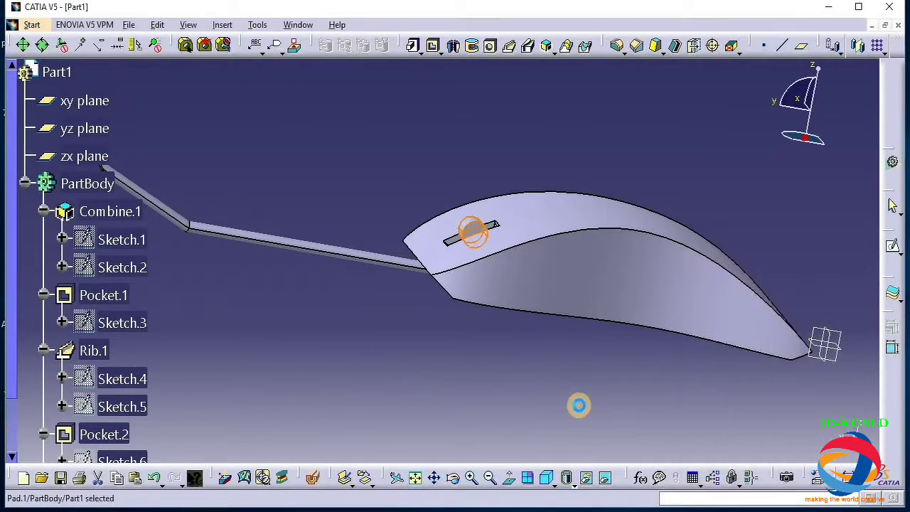
# - Show the hidden circle sketch of the scroll wheel pad in the model
pyautogui.moveTo(14, 329); pyautogui.dragTo(20, 453)
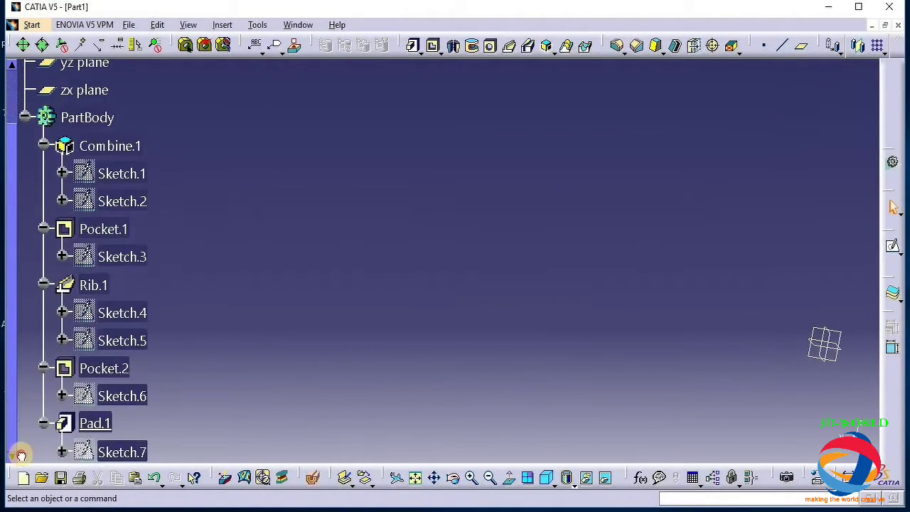
pyautogui.rightClick(122, 452)
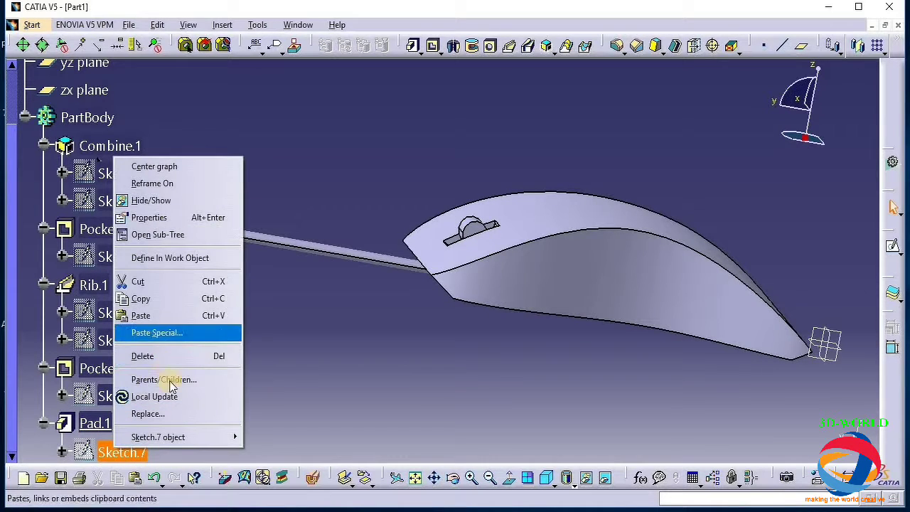
pyautogui.click(151, 199)
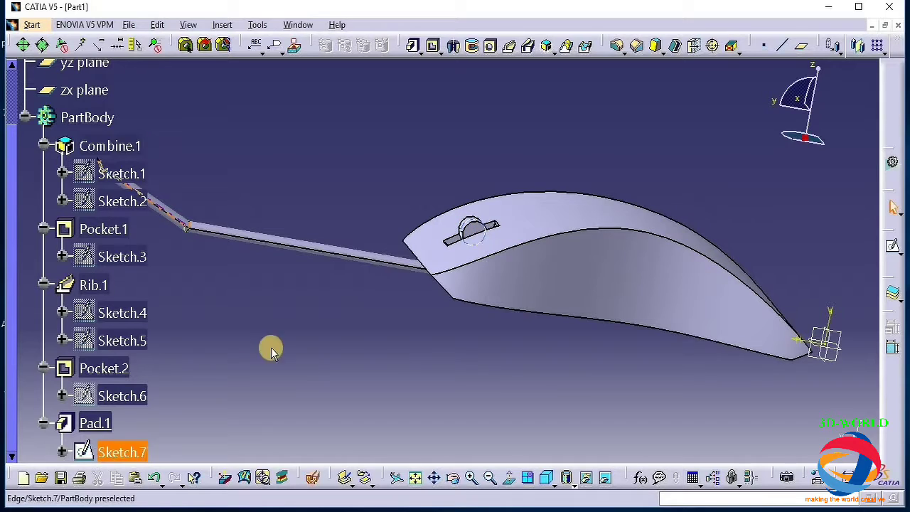
# - Reopen the slot pocket's circle sketch, cut the part by the sketch plane, shrink the circle slightly, and exit the sketch
pyautogui.doubleClick(128, 392)
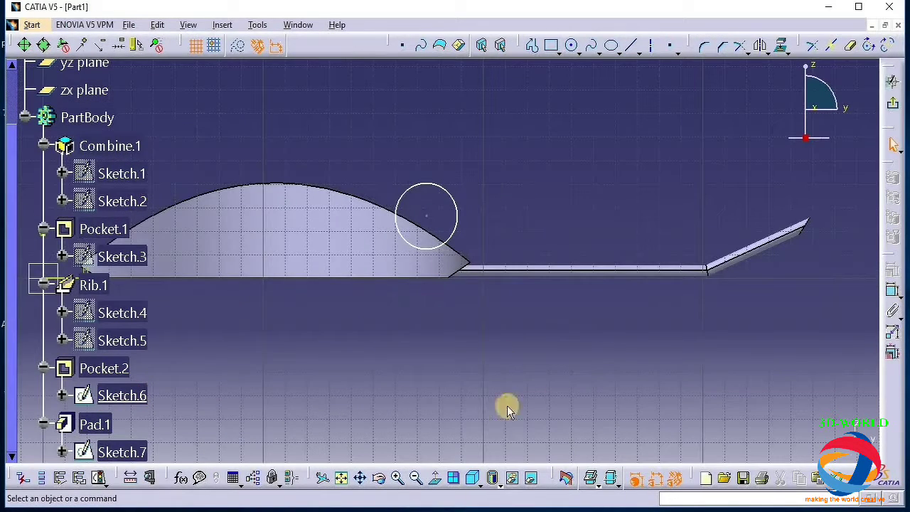
pyautogui.click(565, 480)
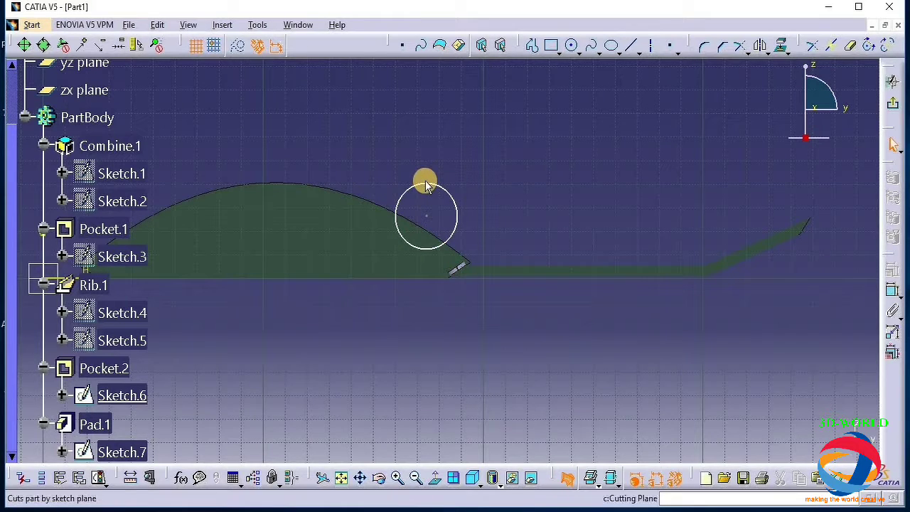
pyautogui.moveTo(444, 188); pyautogui.dragTo(439, 197)
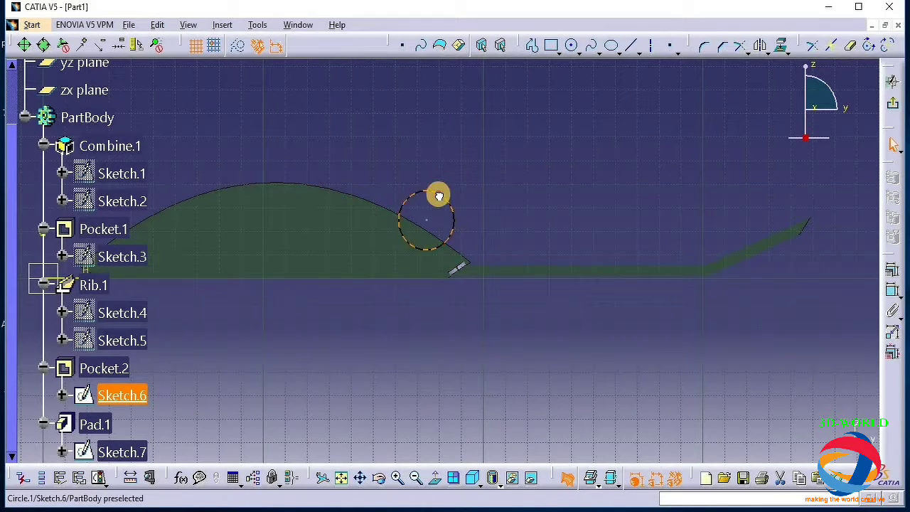
pyautogui.click(893, 103)
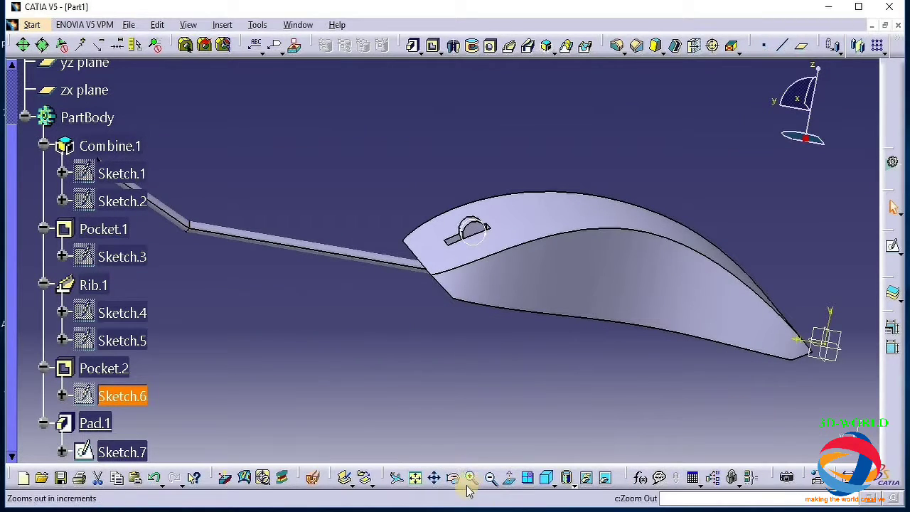
# - Hide the circle sketch of the scroll wheel pad
pyautogui.click(453, 478)
pyautogui.moveTo(544, 392); pyautogui.dragTo(496, 435)
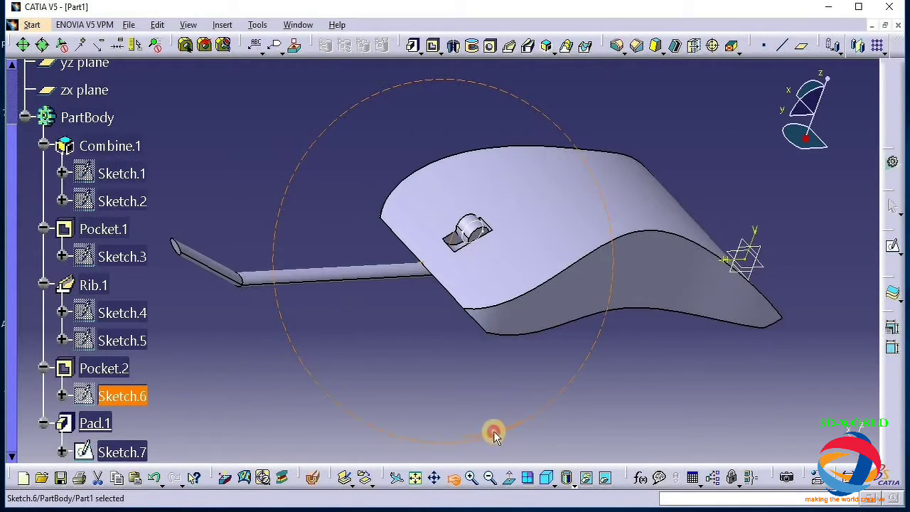
pyautogui.rightClick(126, 452)
pyautogui.click(179, 198)
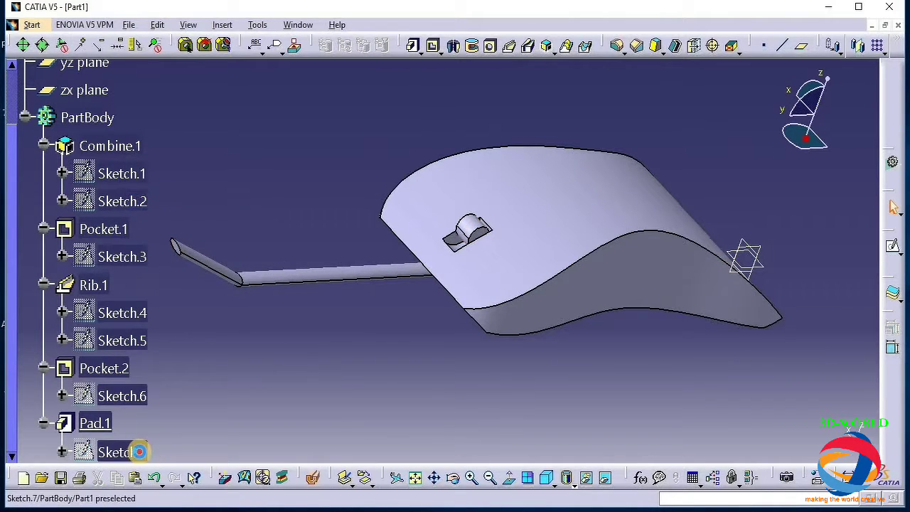
# - Reopen the wheel pad's circle sketch, cut the part by the sketch plane, shift the circle slightly towards the cable, and exit
pyautogui.doubleClick(138, 452)
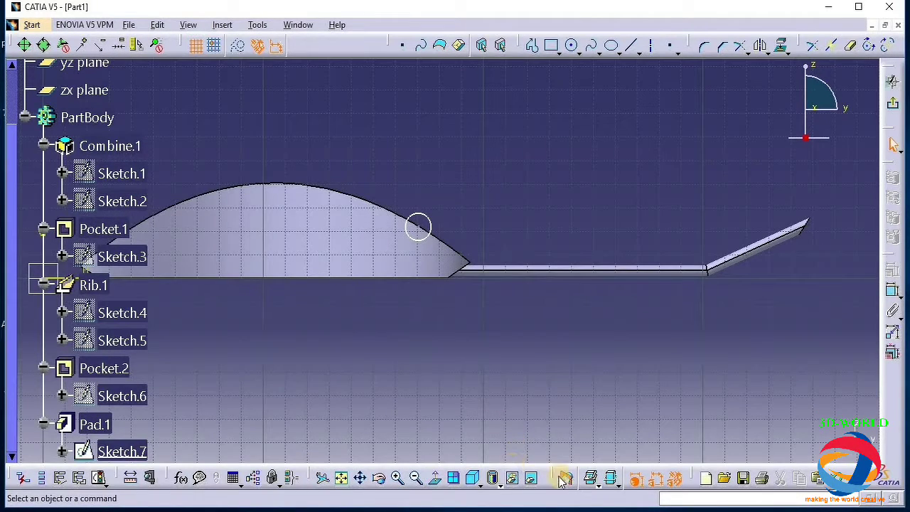
pyautogui.click(566, 478)
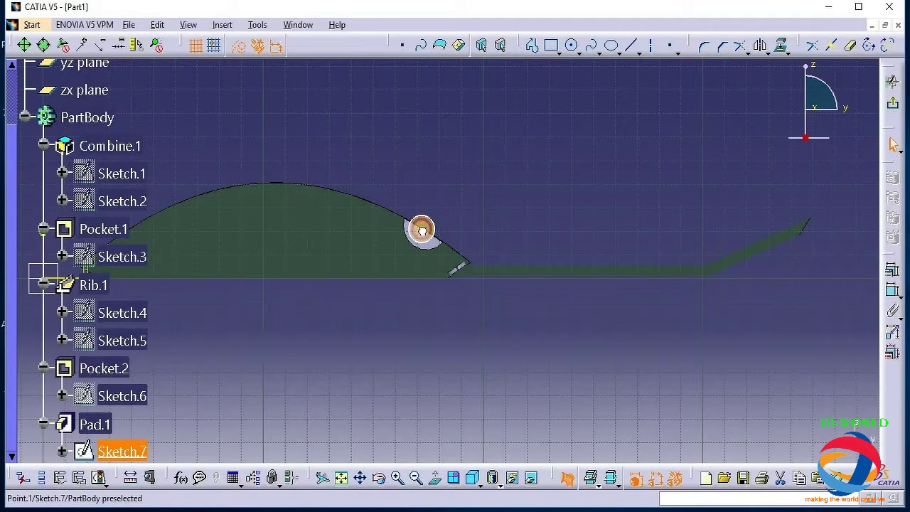
pyautogui.click(422, 229)
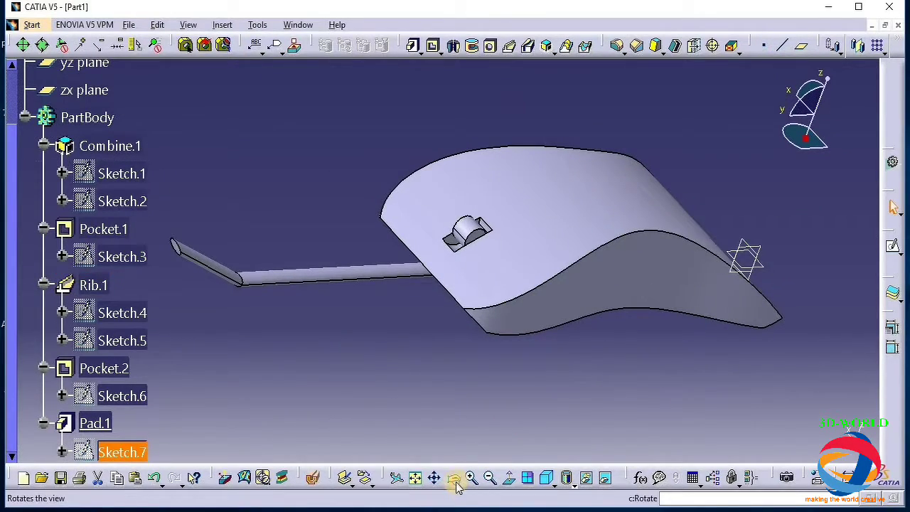
# - Edit the wheel pad's sketch again, cut the part by the sketch plane, move the circle slightly deeper into the slot, and exit
pyautogui.click(453, 478)
pyautogui.moveTo(500, 406); pyautogui.dragTo(505, 428)
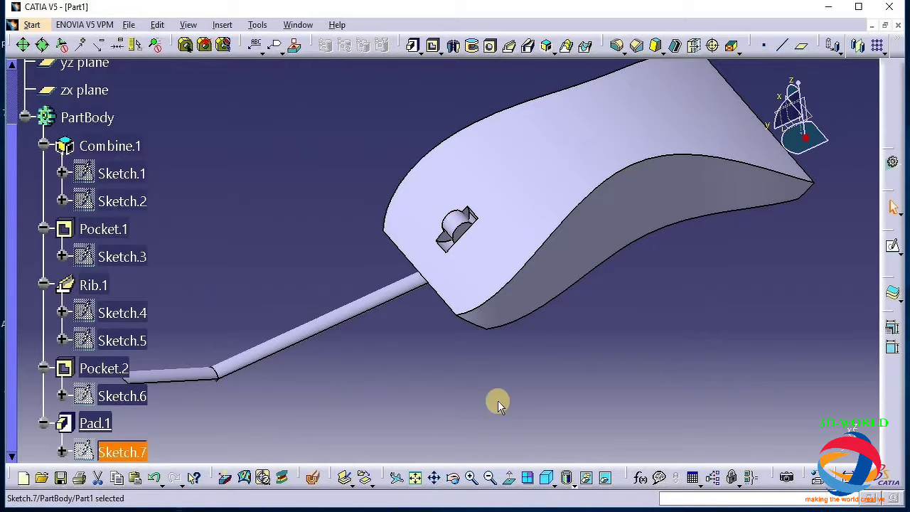
pyautogui.click(453, 478)
pyautogui.moveTo(443, 420)
pyautogui.mouseDown(button='middle')
pyautogui.moveTo(661, 416)
pyautogui.moveTo(485, 319)
pyautogui.moveTo(660, 348)
pyautogui.moveTo(649, 375)
pyautogui.moveTo(561, 395)
pyautogui.moveTo(508, 335)
pyautogui.moveTo(400, 401)
pyautogui.moveTo(469, 362)
pyautogui.moveTo(412, 408)
pyautogui.moveTo(367, 411)
pyautogui.mouseUp(button='middle')
pyautogui.doubleClick(126, 452)
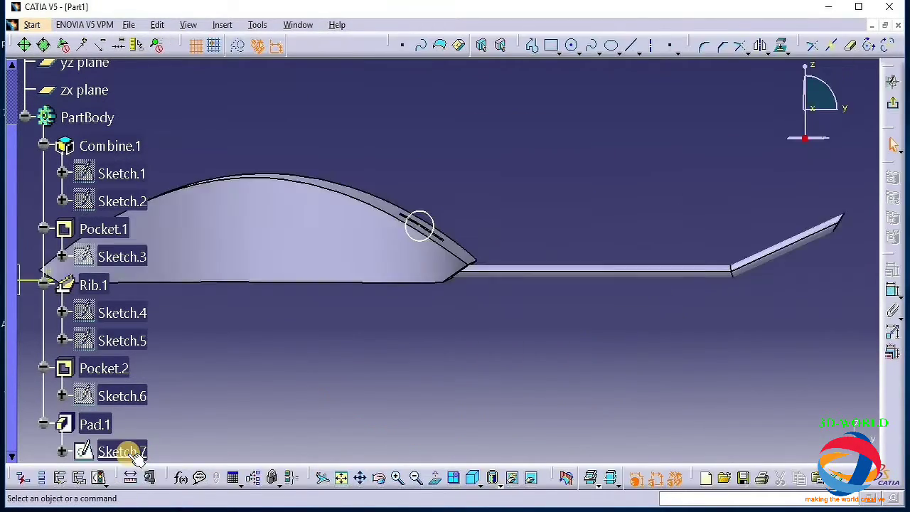
pyautogui.click(565, 478)
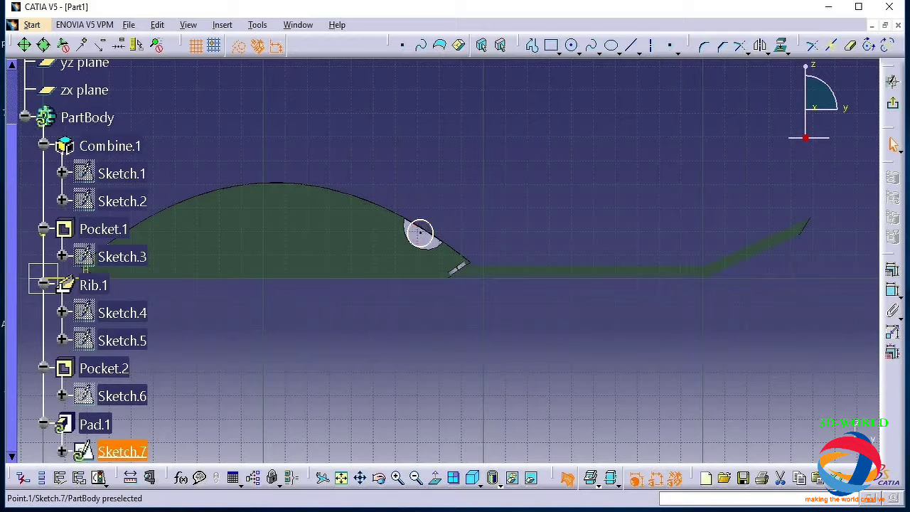
pyautogui.click(892, 103)
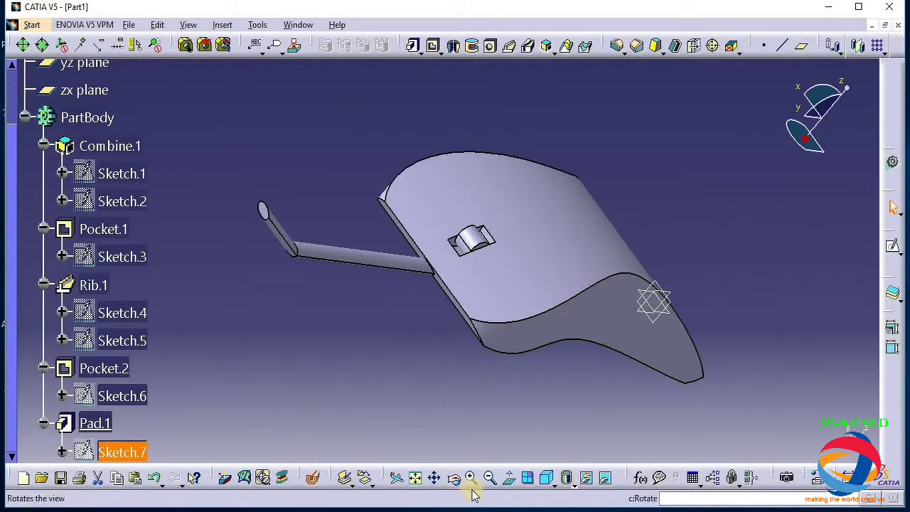
pyautogui.click(453, 478)
pyautogui.moveTo(558, 398); pyautogui.dragTo(493, 362)
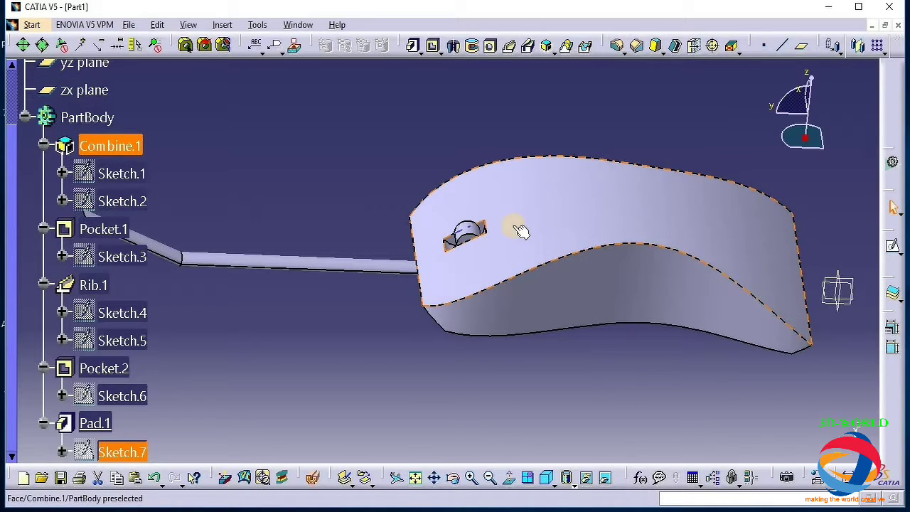
pyautogui.click(452, 478)
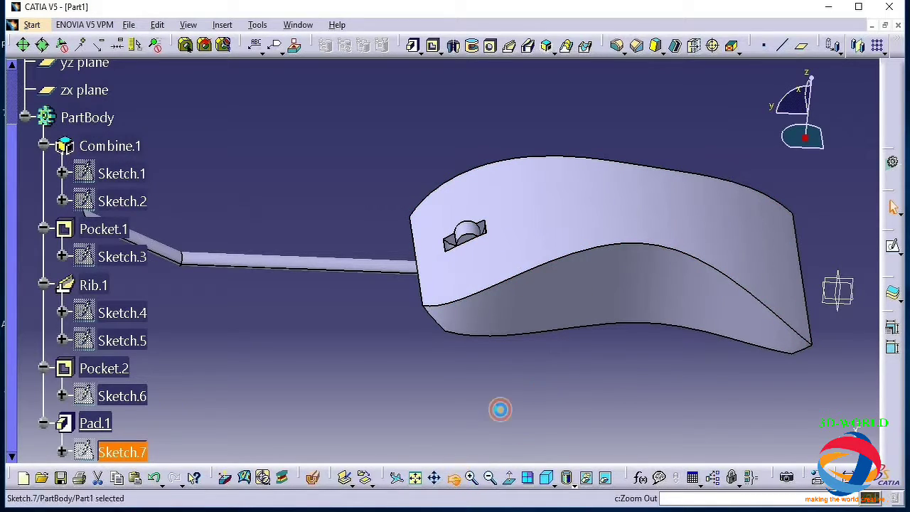
pyautogui.moveTo(565, 376); pyautogui.dragTo(539, 373)
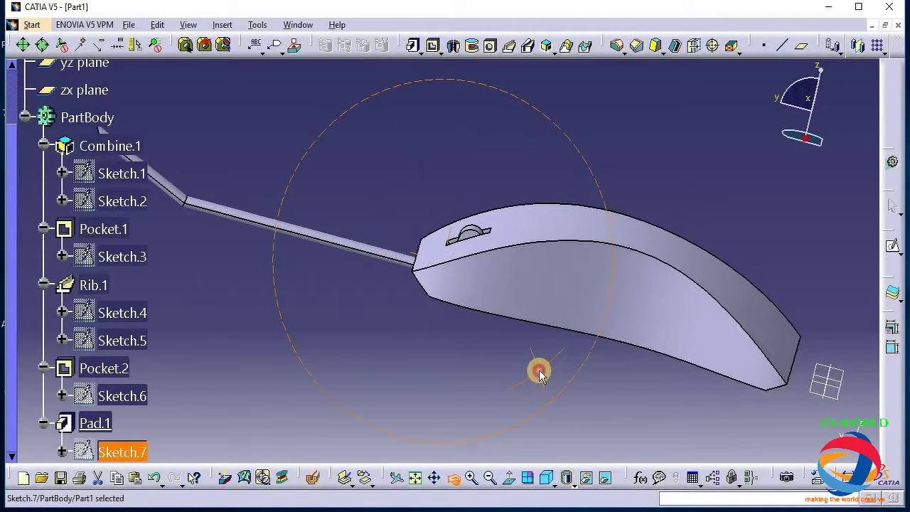